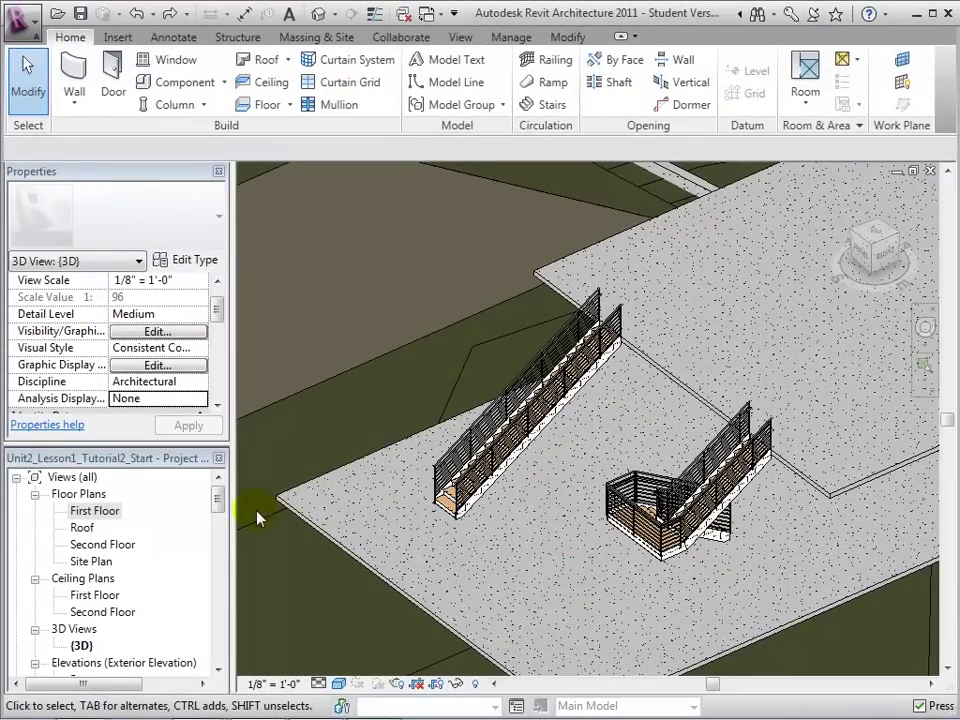
Step: Open the First Floor floor plan from the Project Browser
{"action": "double_click", "coordinate": [116, 512]}
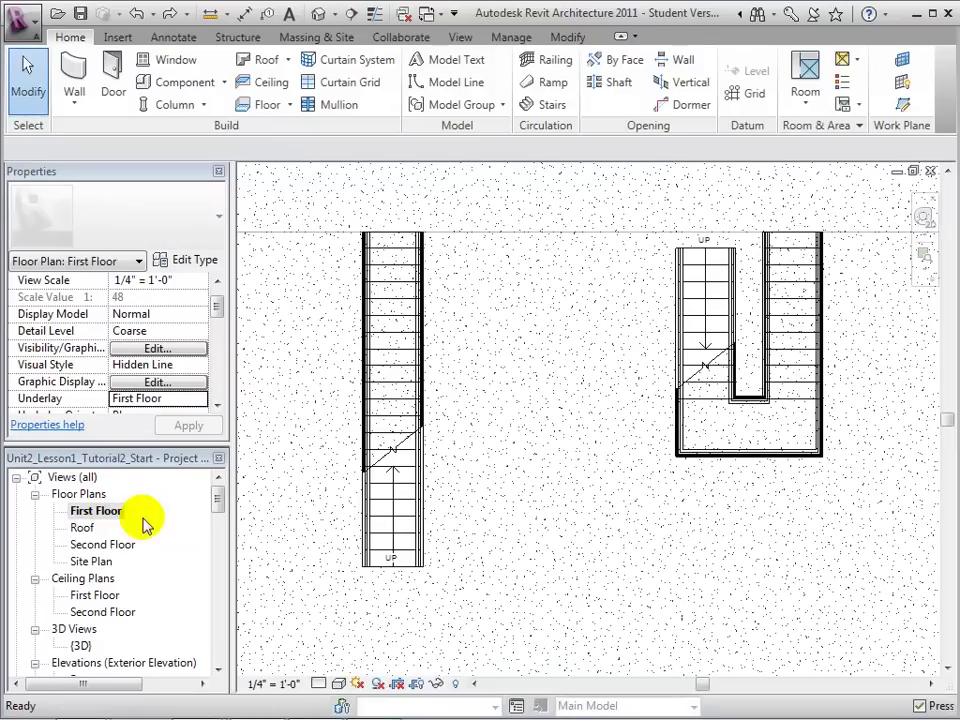
Step: In the 21-riser stair's sketch, draw two splayed boundary lines that widen toward its lower end
{"action": "middle_click_drag", "start_coordinate": [530, 430], "coordinate": [714, 435]}
{"action": "left_click", "coordinate": [568, 354]}
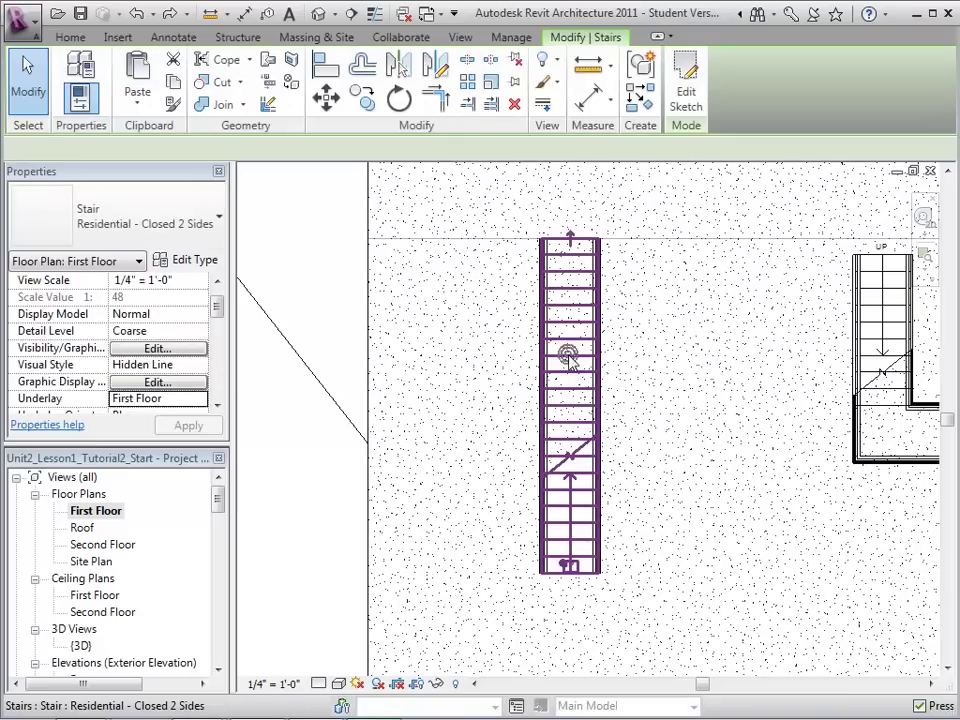
{"action": "left_click", "coordinate": [675, 95]}
{"action": "left_click", "coordinate": [713, 86]}
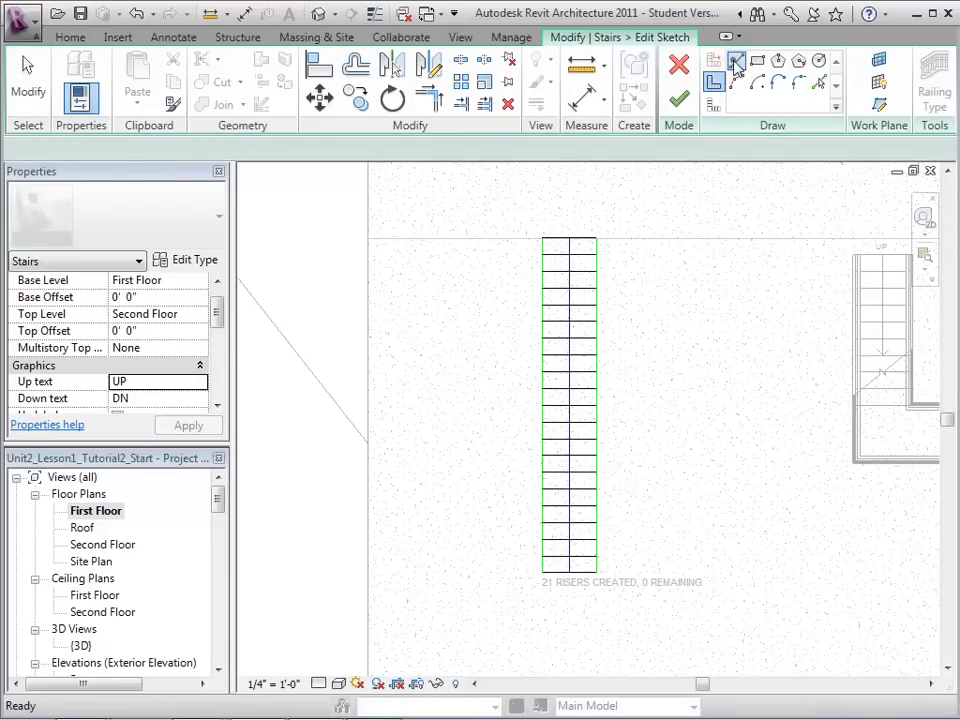
{"action": "left_click", "coordinate": [542, 240]}
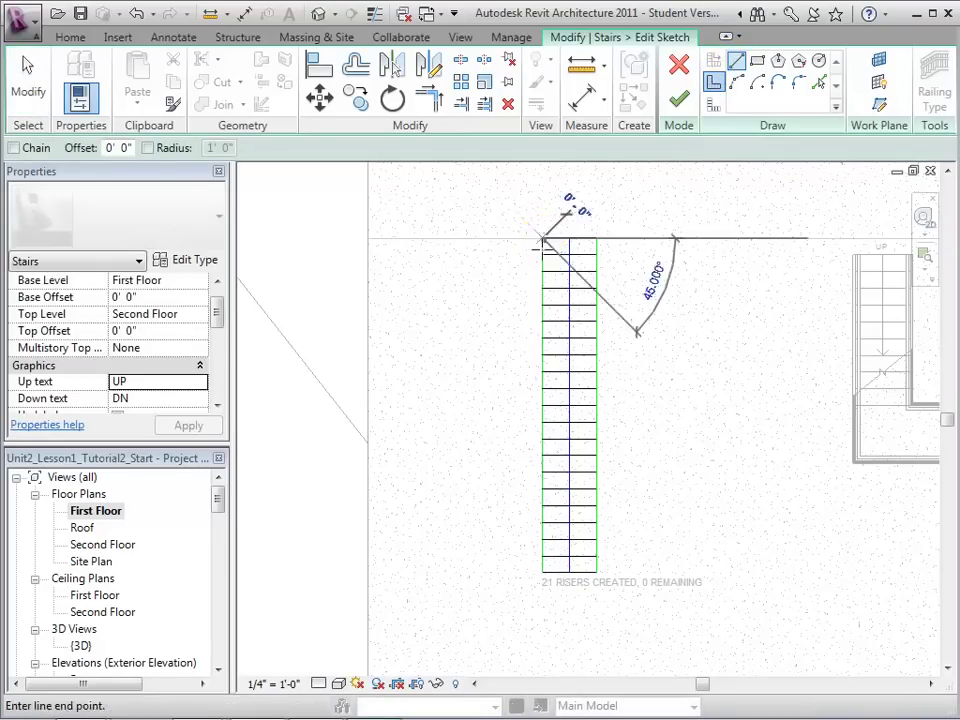
{"action": "left_click", "coordinate": [500, 571]}
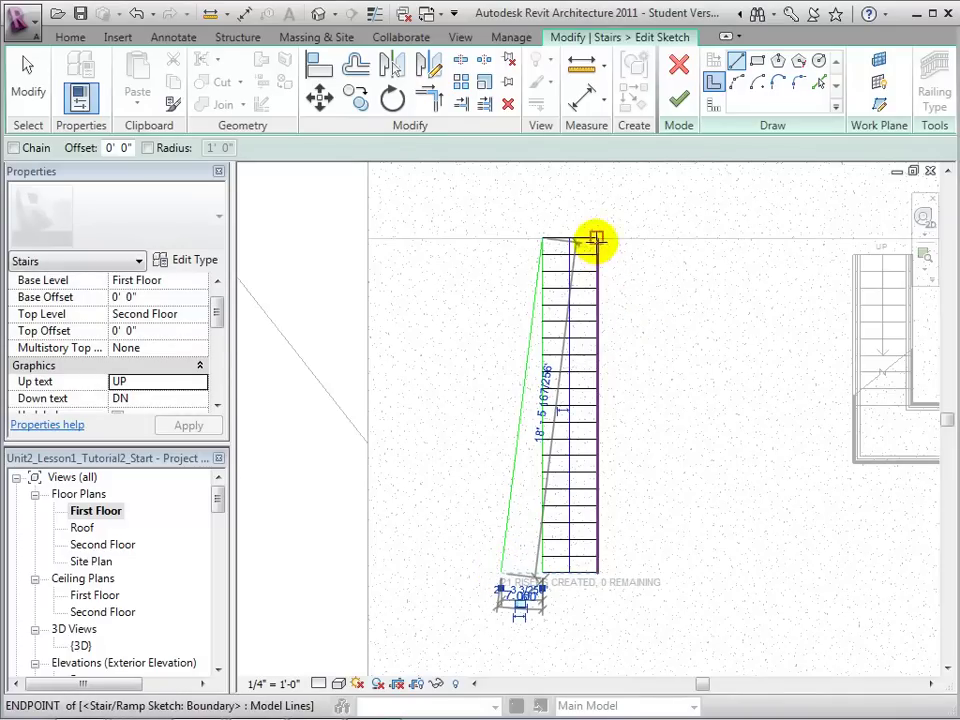
{"action": "left_click", "coordinate": [596, 240]}
{"action": "left_click", "coordinate": [596, 240]}
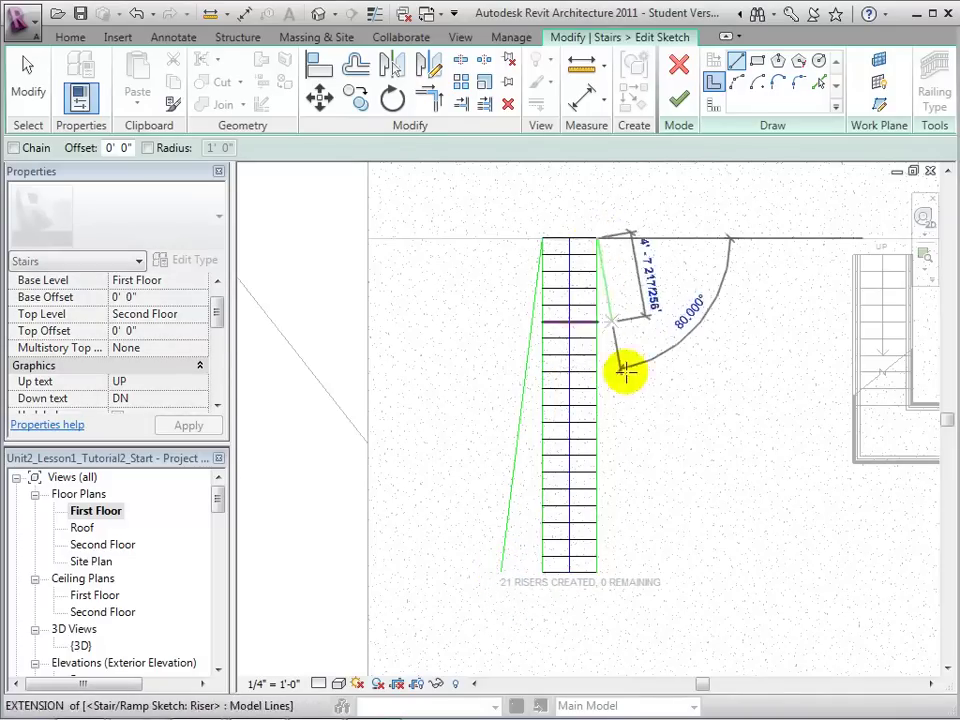
{"action": "left_click", "coordinate": [632, 572]}
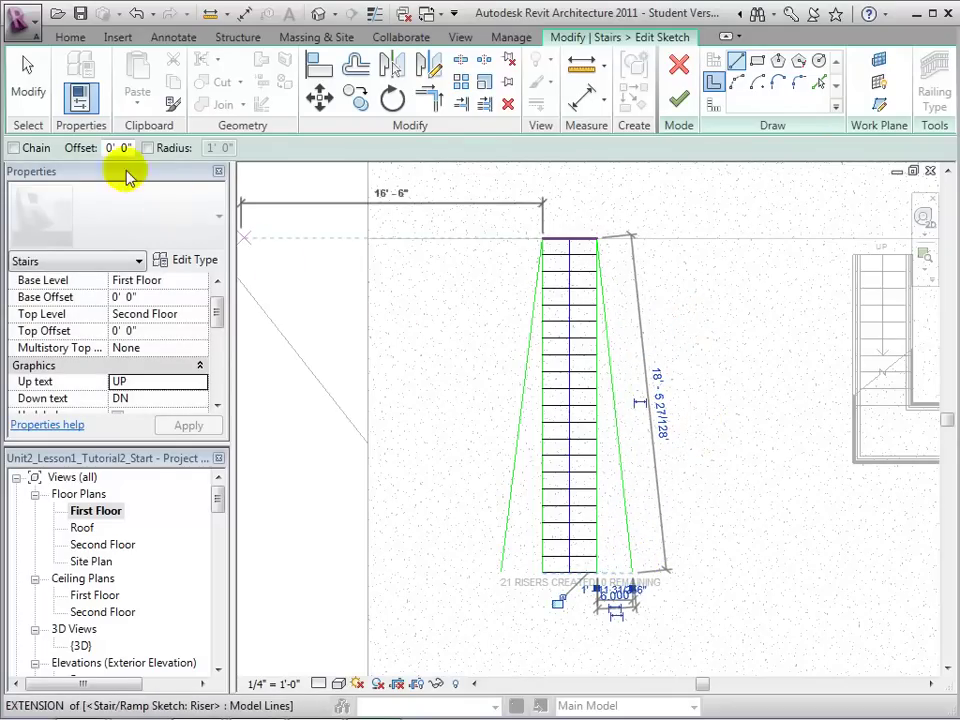
{"action": "left_click", "coordinate": [36, 88]}
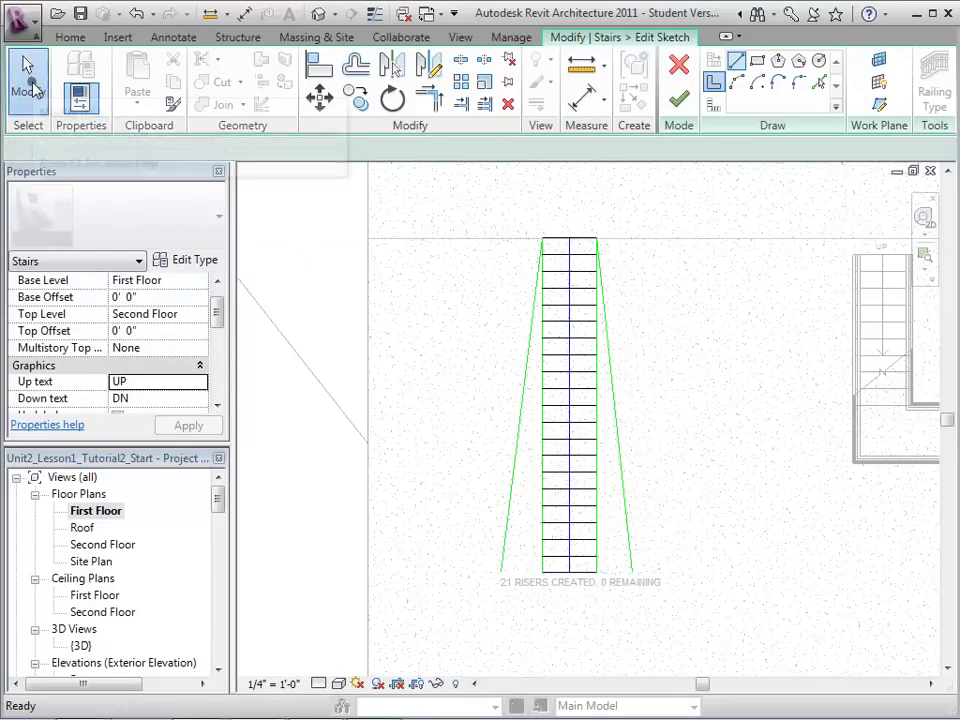
Step: Remove the old straight left and right boundaries and finish the tapered stair sketch
{"action": "left_click", "coordinate": [544, 371]}
{"action": "key", "text": "Escape"}
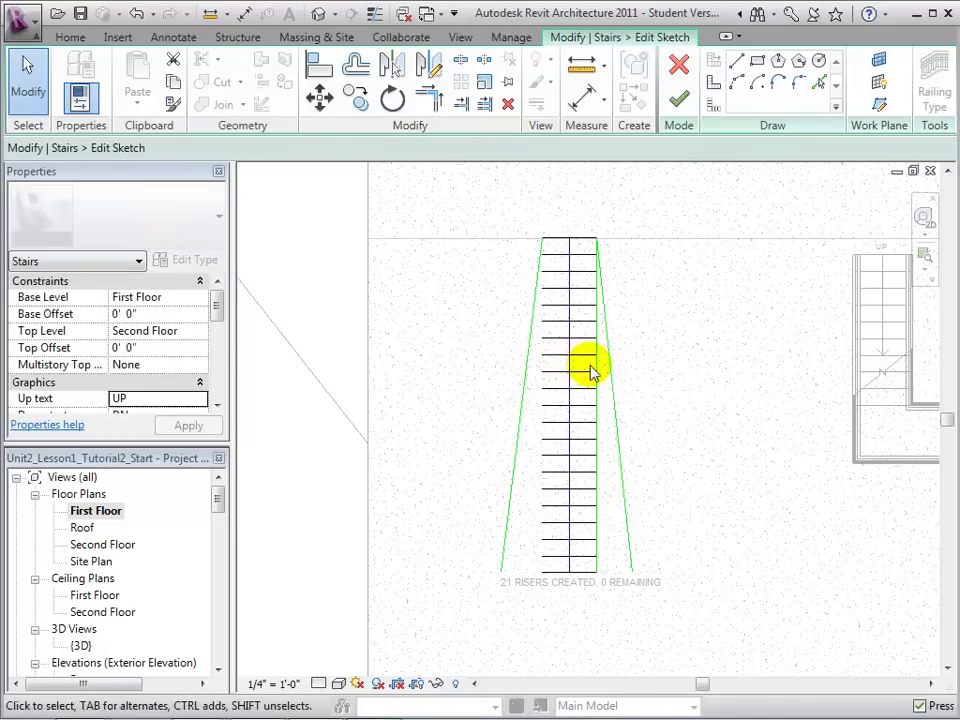
{"action": "left_click", "coordinate": [596, 371]}
{"action": "key", "text": "Escape"}
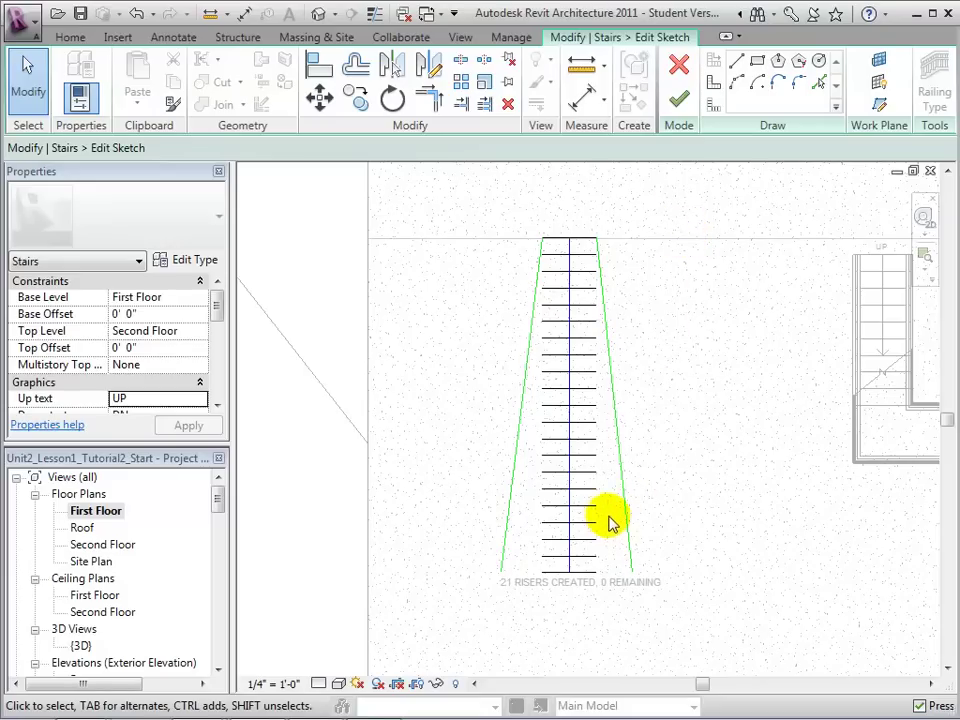
{"action": "left_click", "coordinate": [680, 104]}
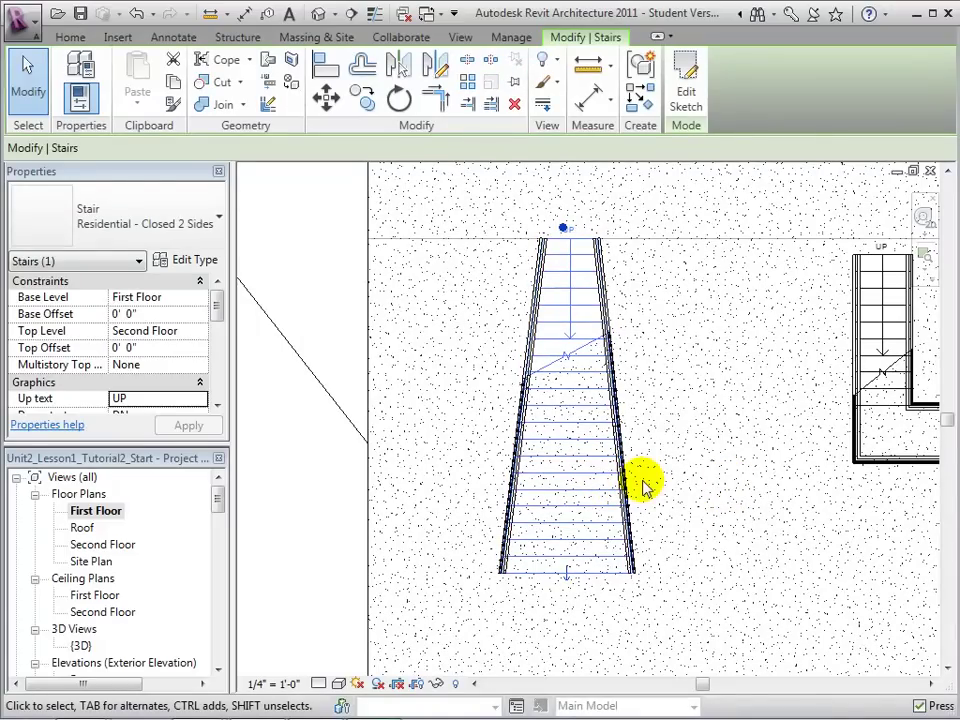
Step: Flip the tapered stair's up direction, check it in 3D, then return to the First Floor plan
{"action": "left_click", "coordinate": [565, 576]}
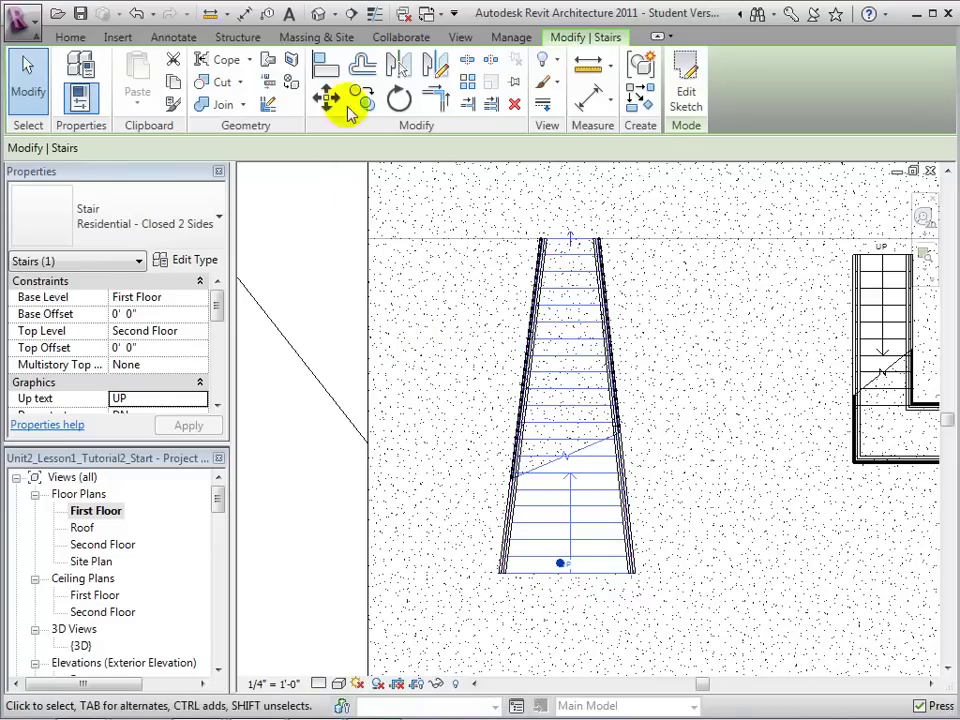
{"action": "left_click", "coordinate": [320, 14]}
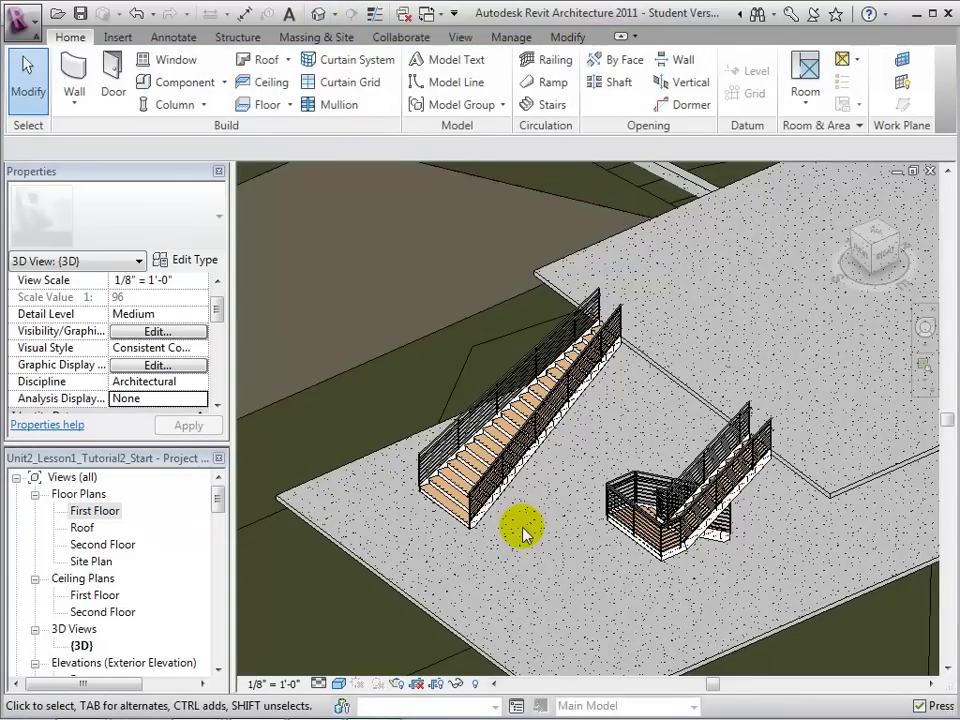
{"action": "double_click", "coordinate": [93, 511]}
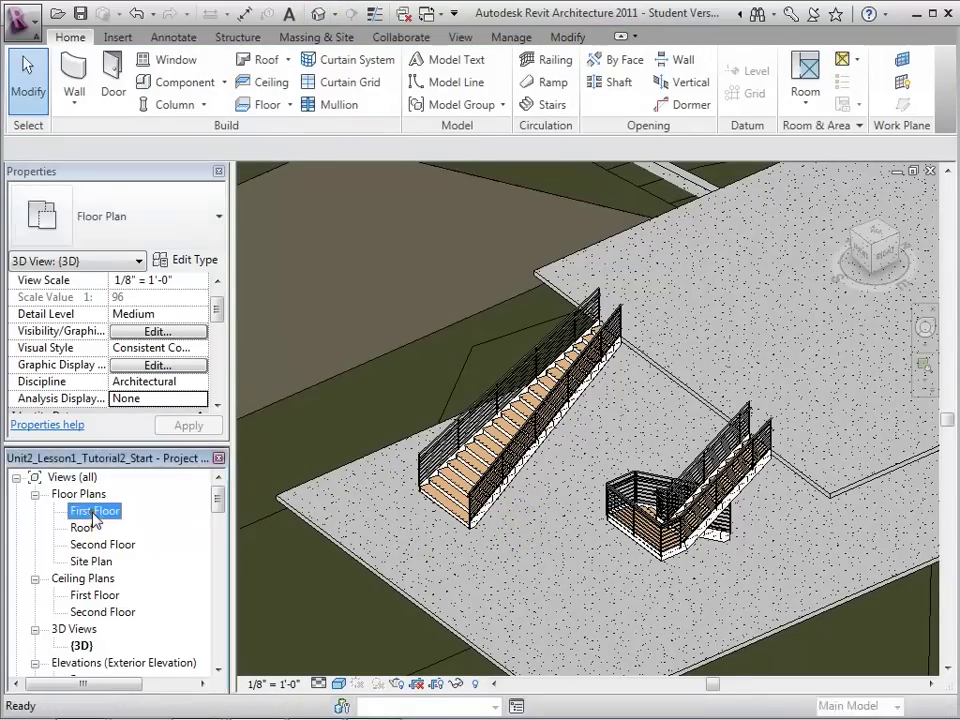
{"action": "middle_click_drag", "start_coordinate": [797, 518], "coordinate": [563, 528]}
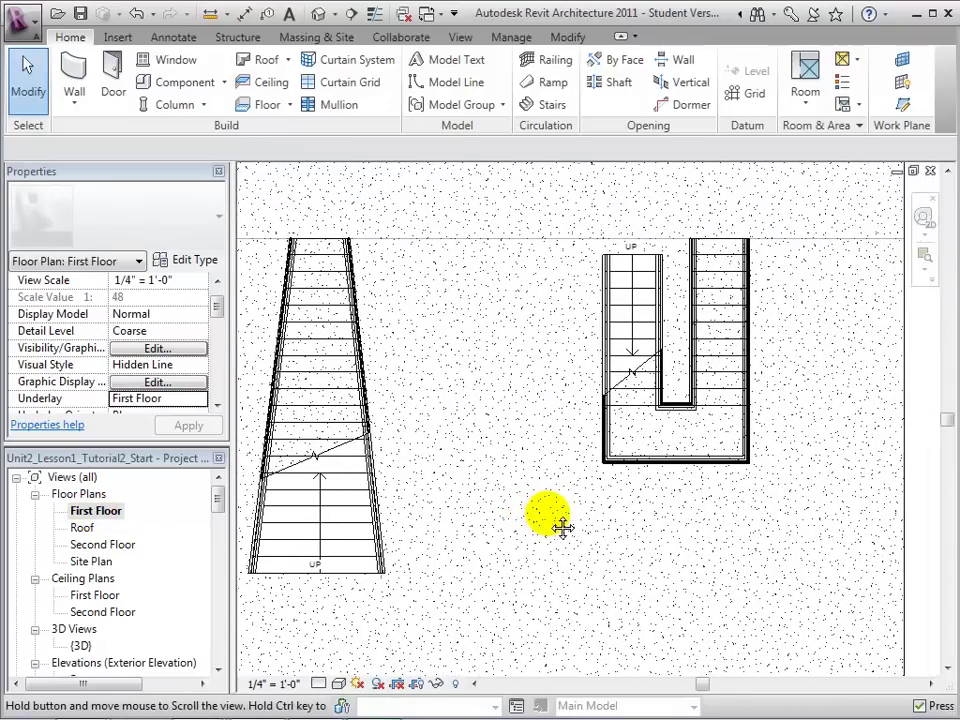
Step: Draw a start-end-radius arc boundary bulging as a semicircle below the U stair's landing
{"action": "left_click", "coordinate": [718, 355]}
{"action": "left_click", "coordinate": [690, 105]}
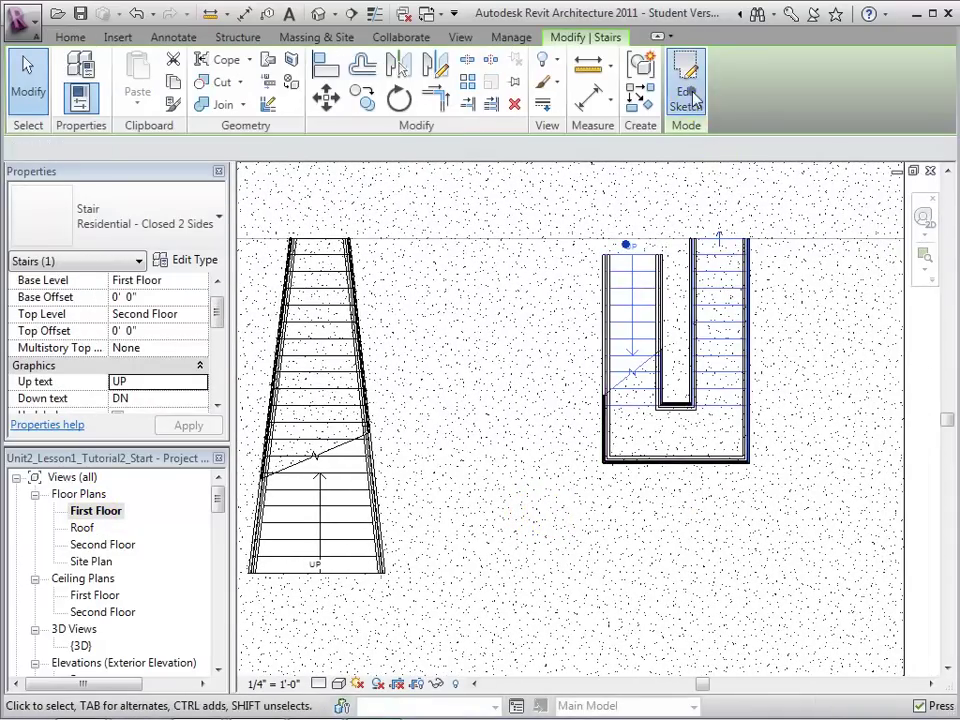
{"action": "left_click", "coordinate": [714, 86]}
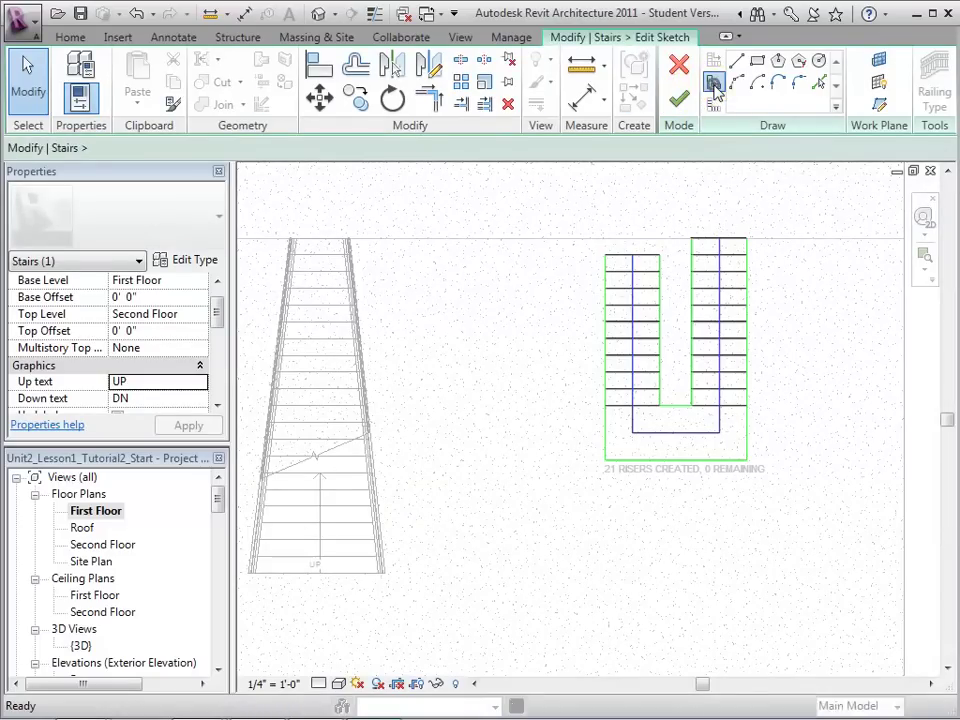
{"action": "left_click", "coordinate": [735, 85]}
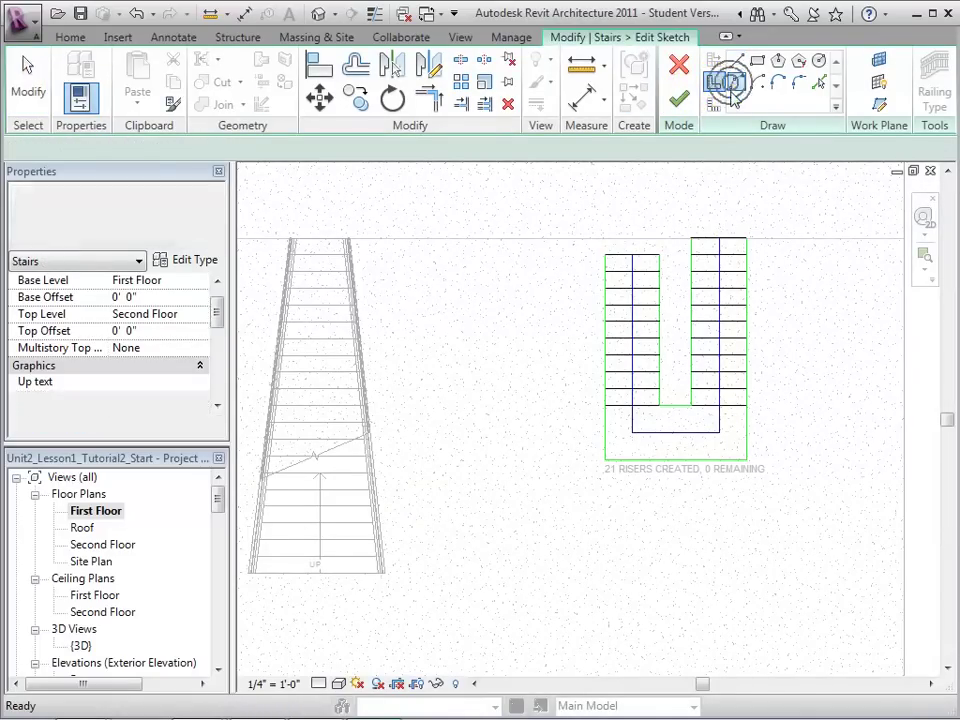
{"action": "left_click", "coordinate": [604, 460]}
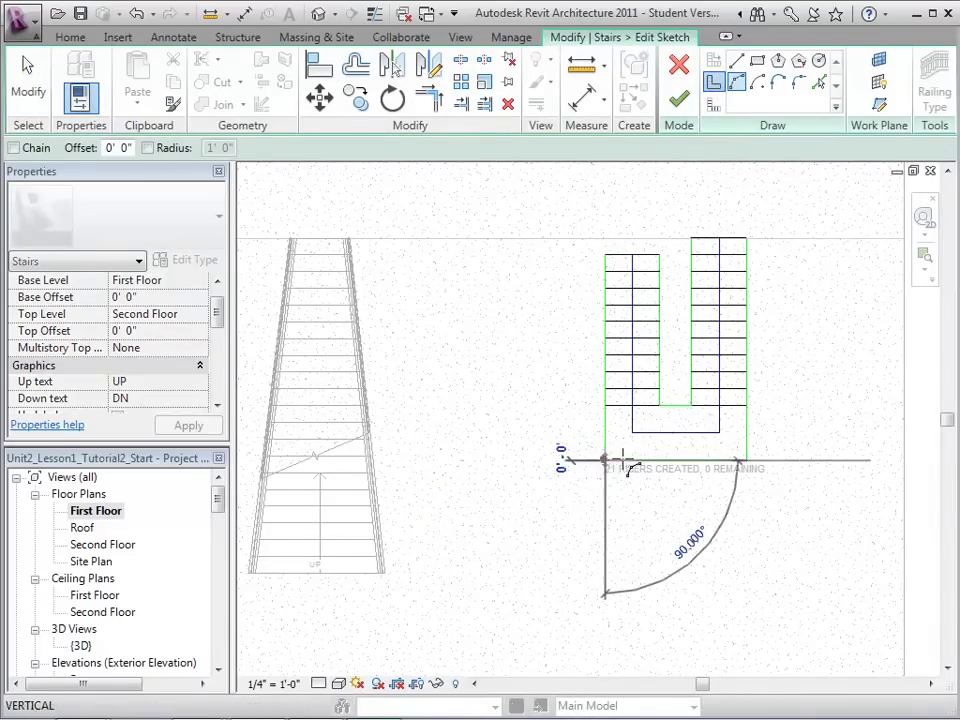
{"action": "left_click", "coordinate": [747, 461]}
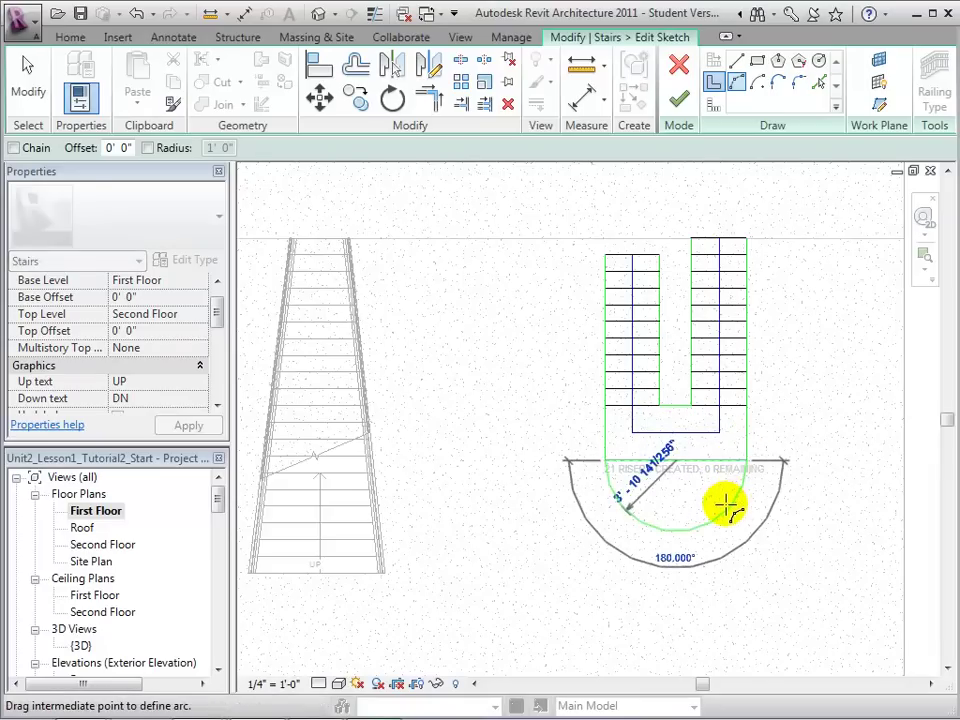
{"action": "left_click", "coordinate": [724, 507]}
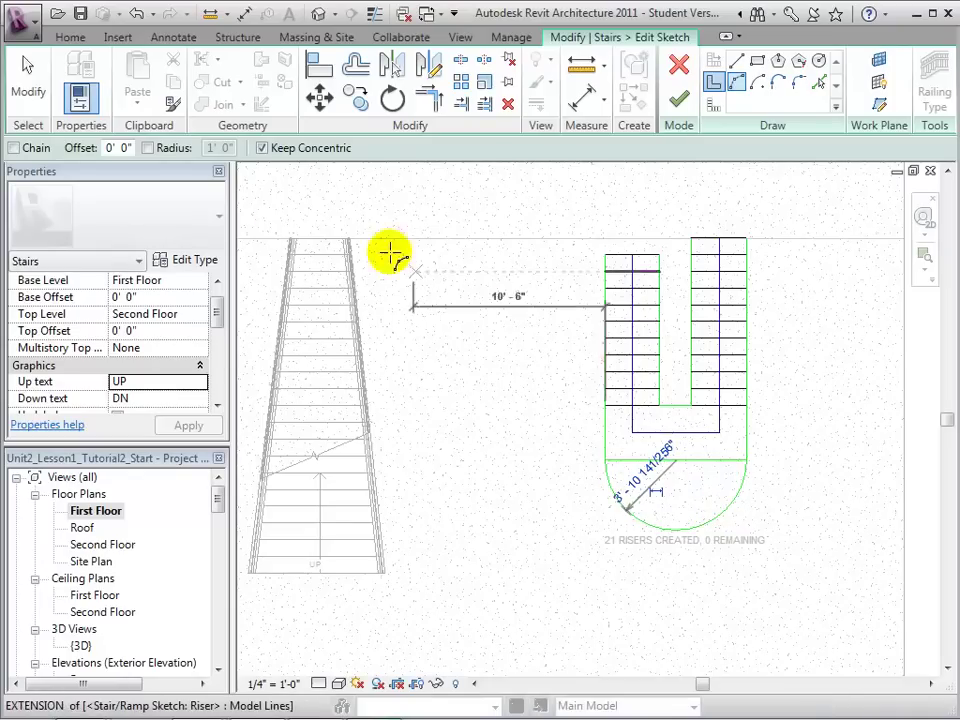
{"action": "left_click", "coordinate": [30, 86]}
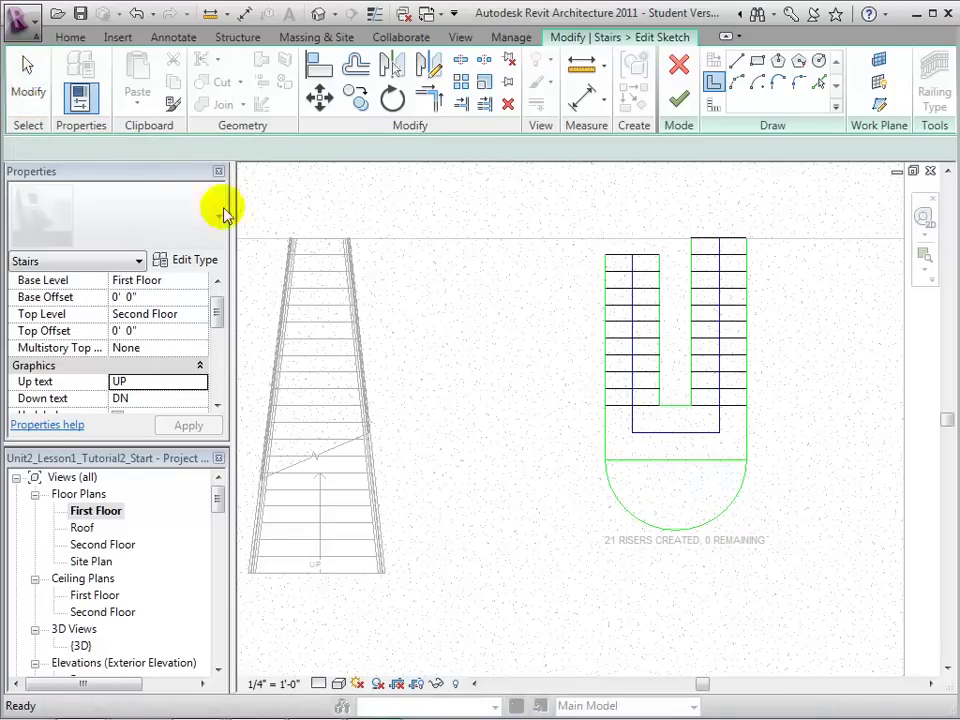
Step: Delete the landing's straight edge, finish the sketch, and check the rounded landing in 3D
{"action": "left_click", "coordinate": [630, 465]}
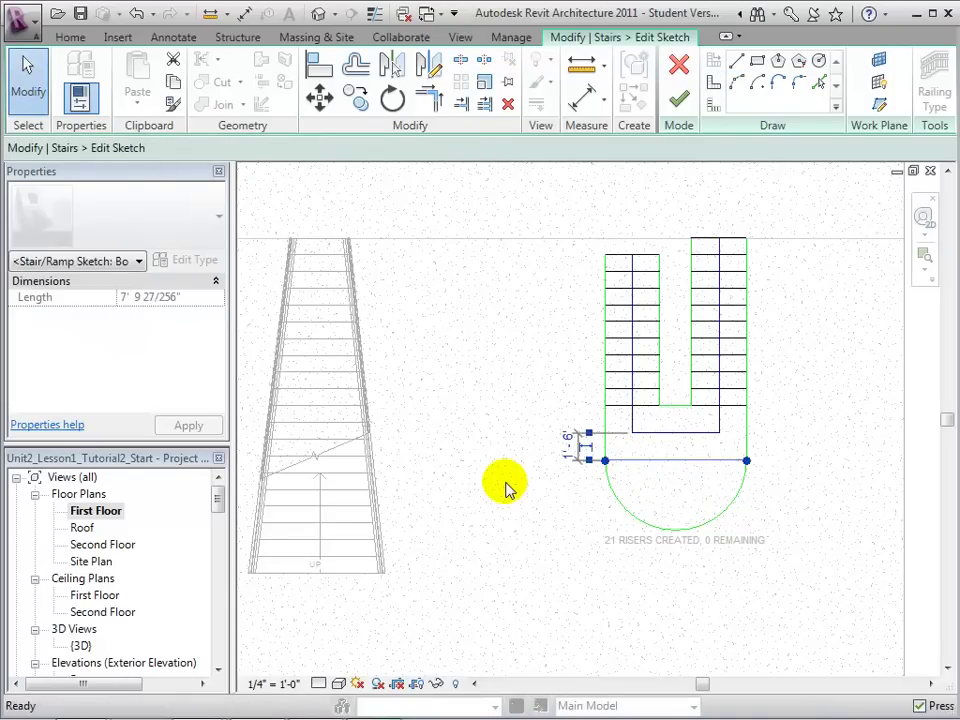
{"action": "key", "text": "Delete"}
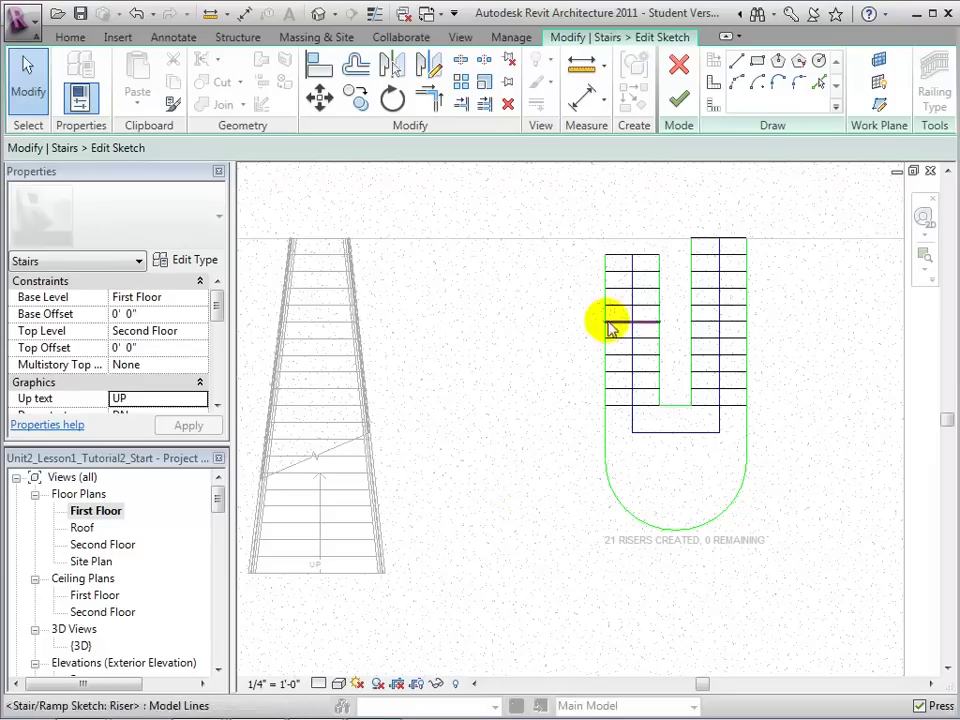
{"action": "left_click", "coordinate": [677, 104]}
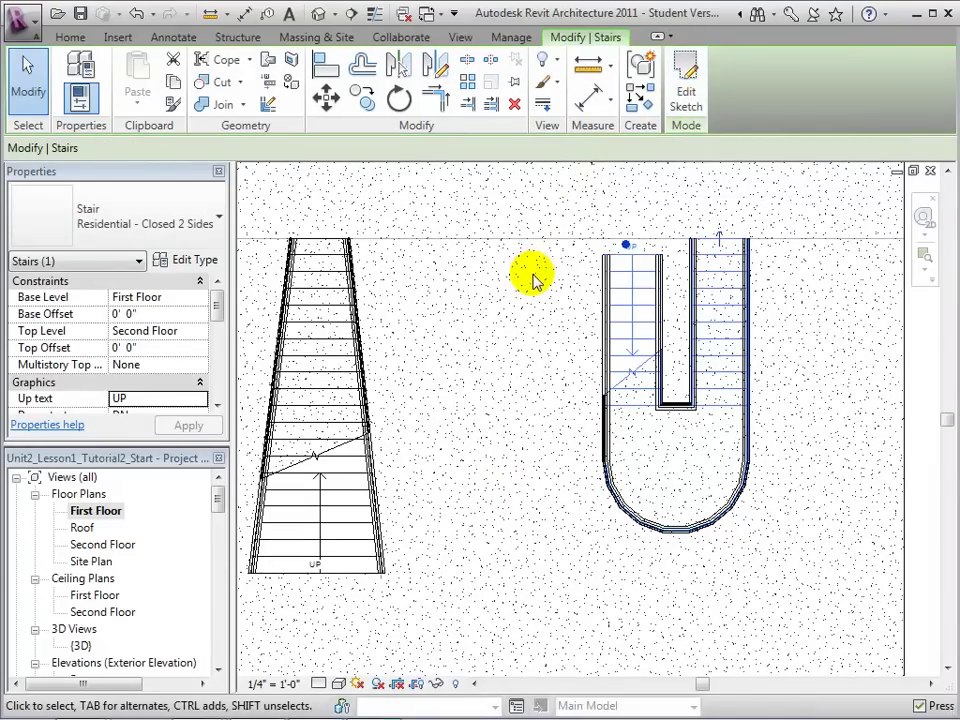
{"action": "left_click", "coordinate": [318, 14]}
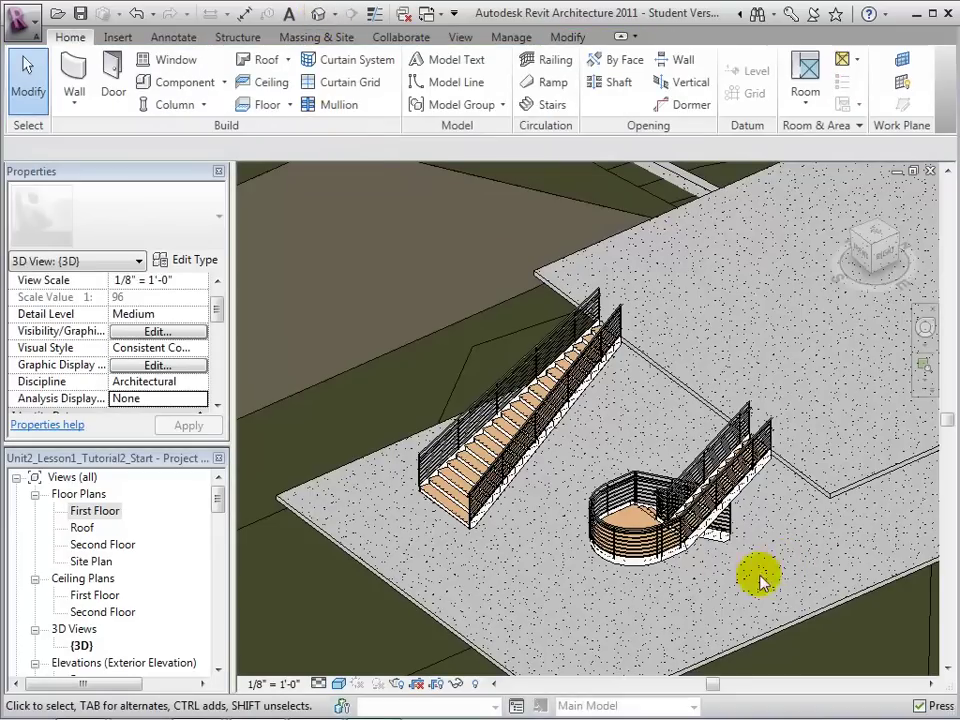
{"action": "left_click", "coordinate": [107, 512]}
Step: Sketch a semicircular arc riser below the tapered stair's bottom end
{"action": "double_click", "coordinate": [107, 512]}
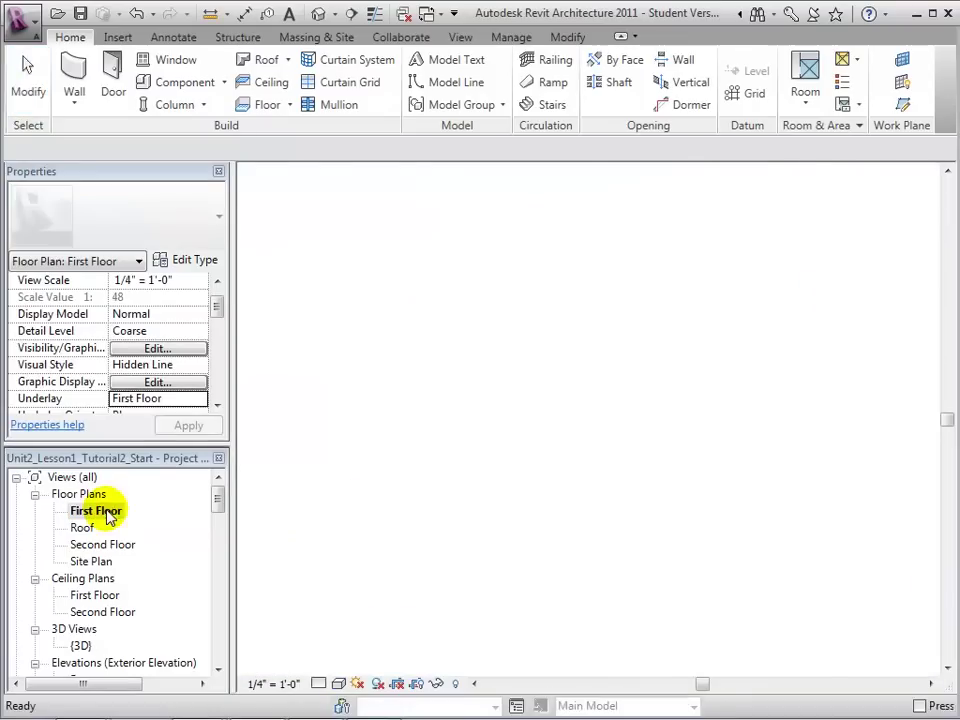
{"action": "middle_click_drag", "start_coordinate": [430, 402], "coordinate": [673, 389]}
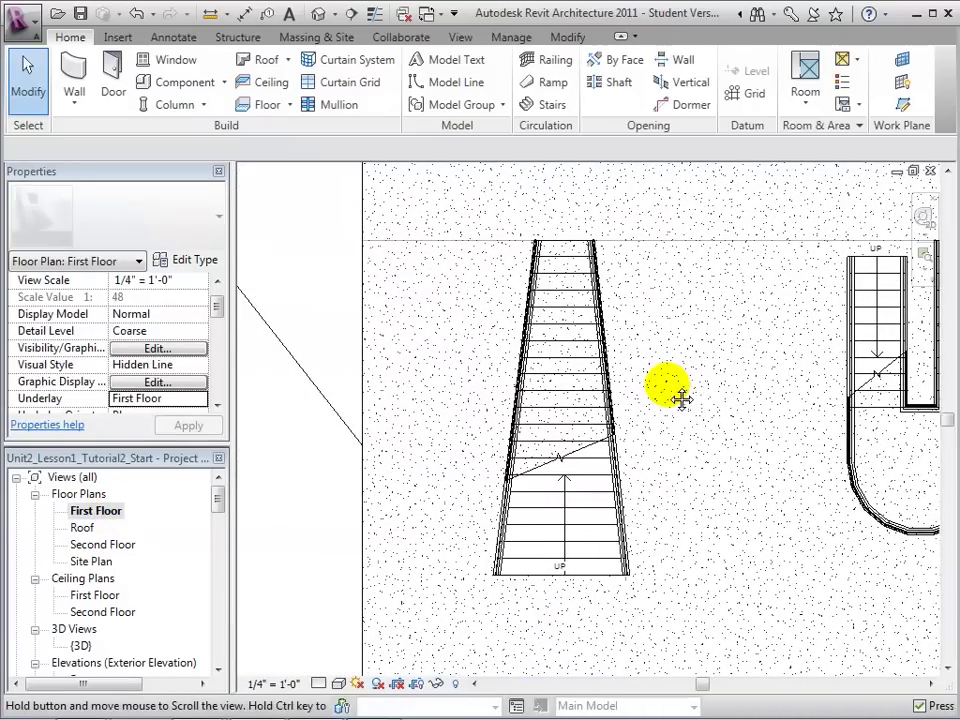
{"action": "left_click", "coordinate": [588, 532]}
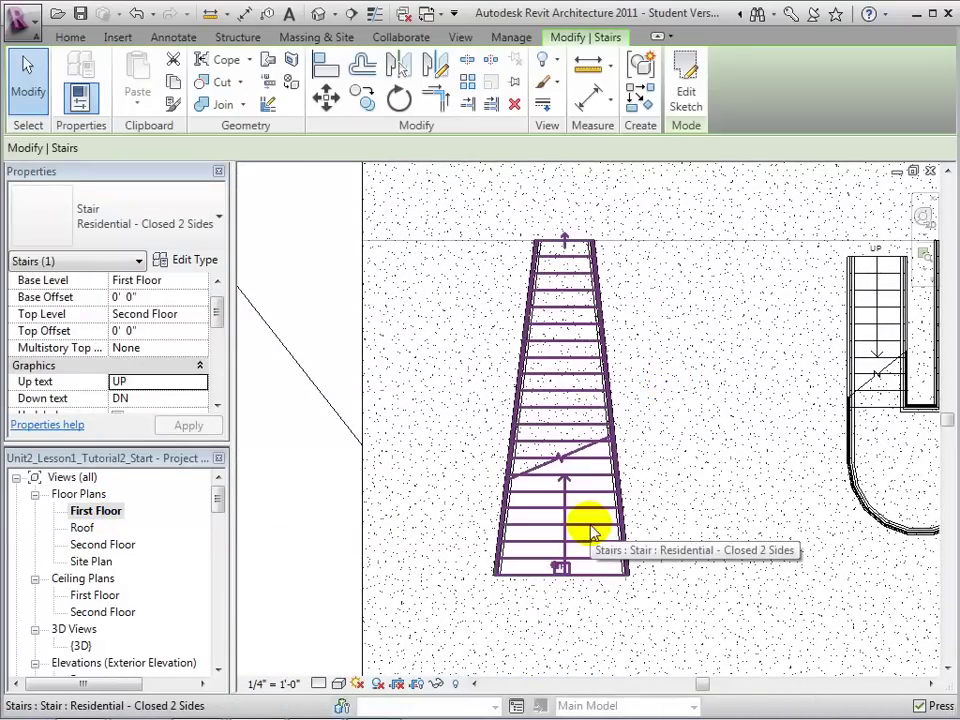
{"action": "left_click", "coordinate": [688, 95]}
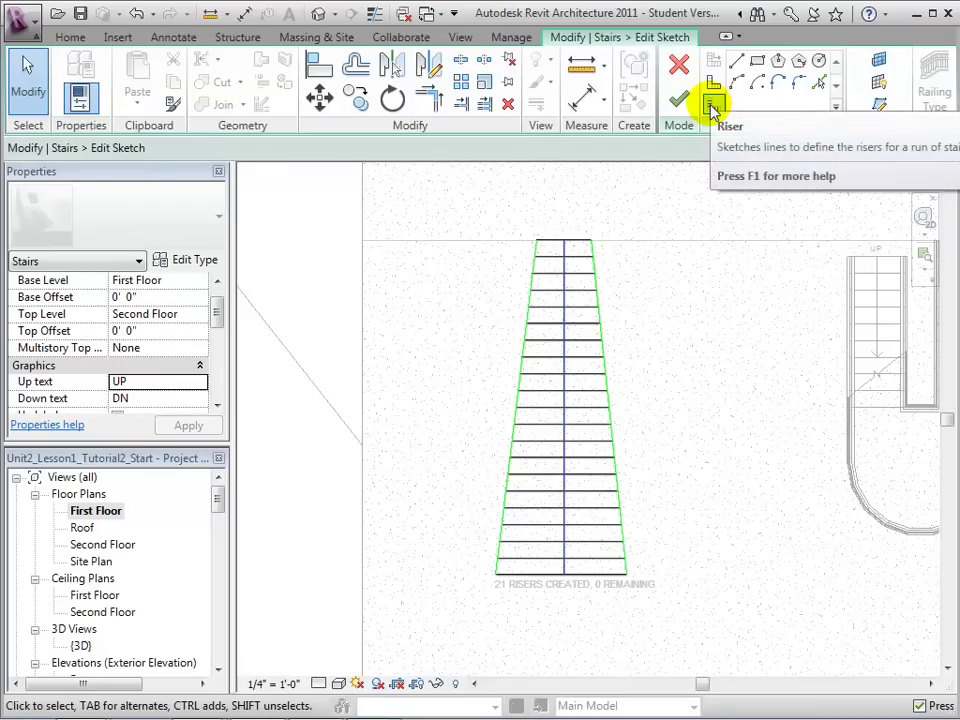
{"action": "left_click", "coordinate": [712, 105]}
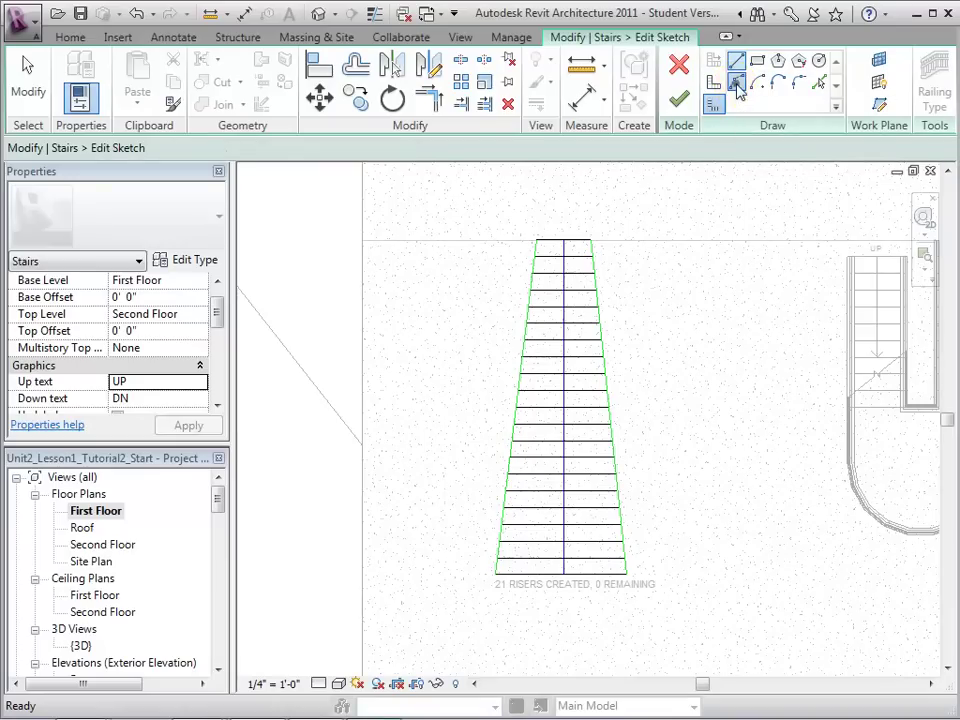
{"action": "left_click", "coordinate": [495, 575]}
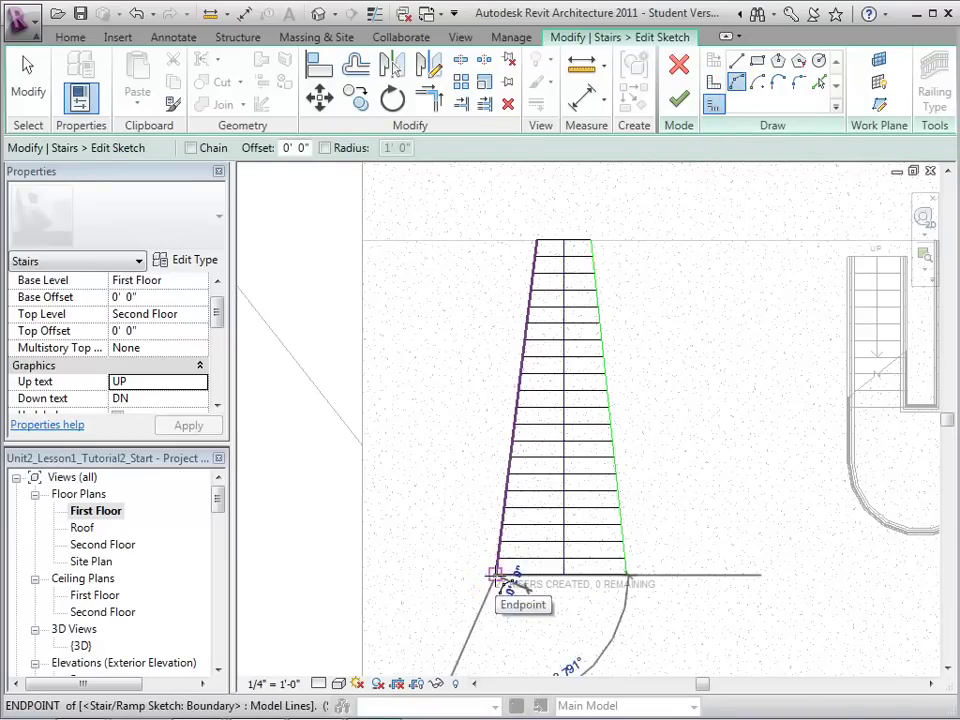
{"action": "left_click", "coordinate": [625, 573]}
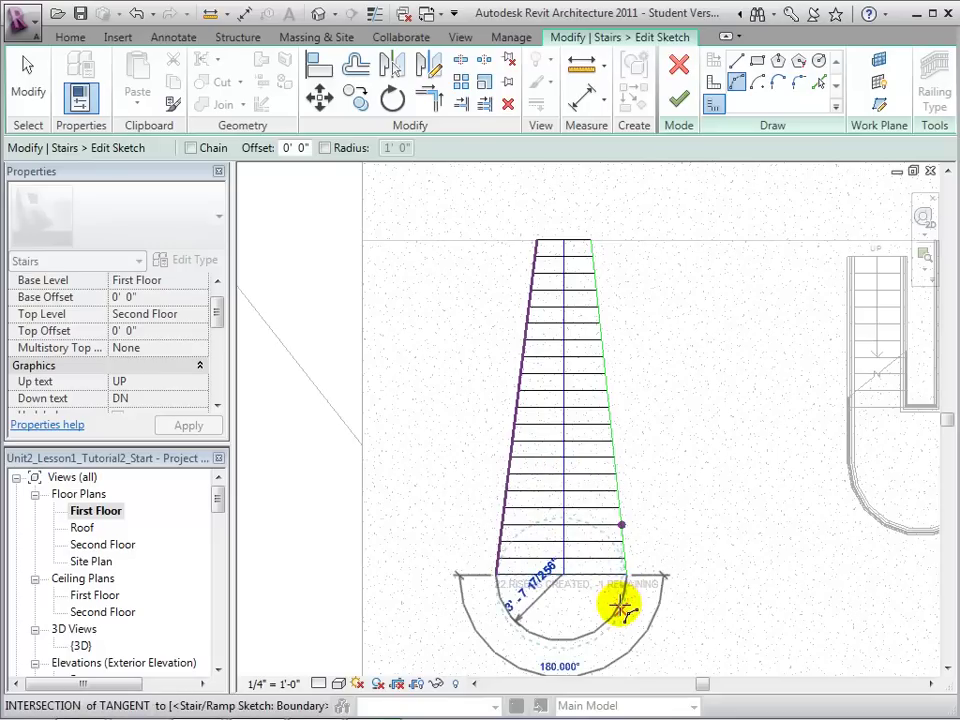
{"action": "left_click", "coordinate": [619, 606]}
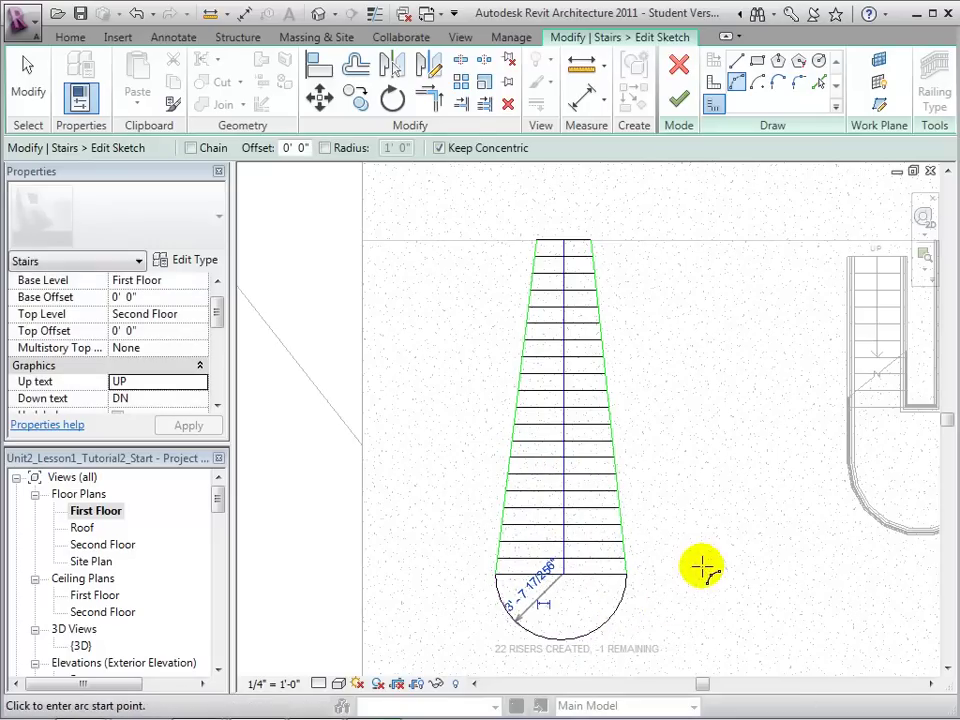
{"action": "left_click", "coordinate": [27, 86]}
Step: Delete the straight bottom risers for two curved steps and finish the 21-riser sketch
{"action": "left_click", "coordinate": [533, 577]}
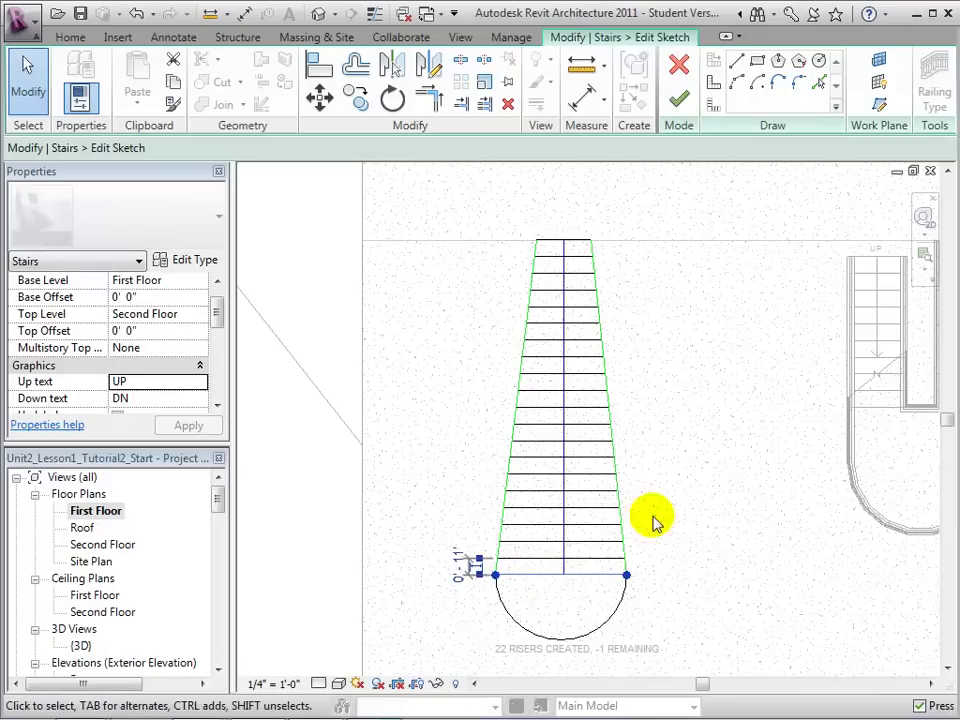
{"action": "key", "text": "Delete"}
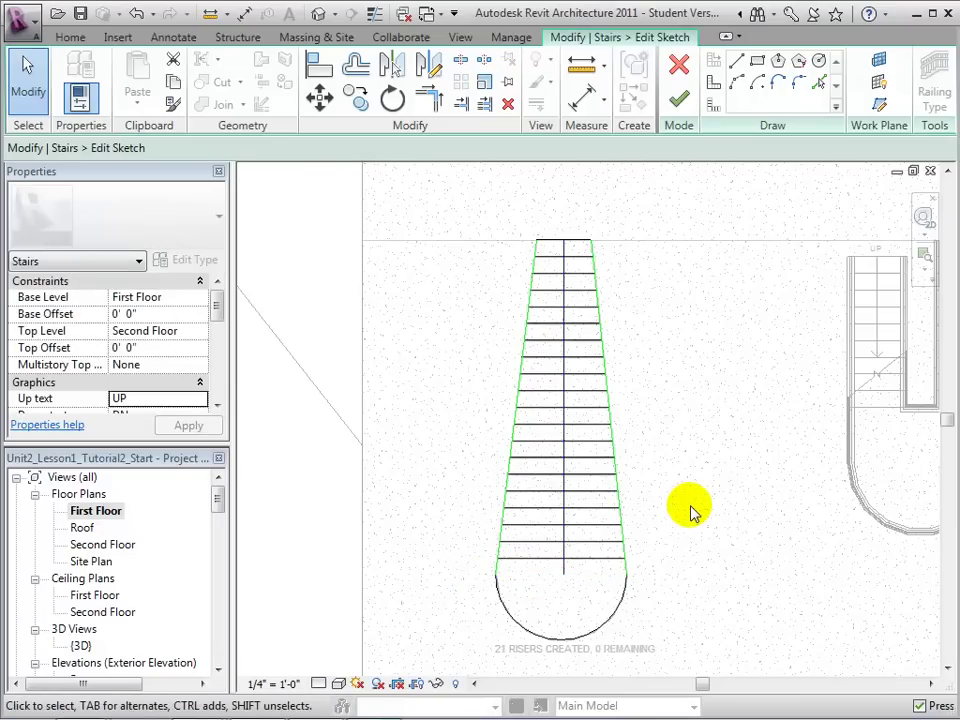
{"action": "left_click", "coordinate": [712, 108]}
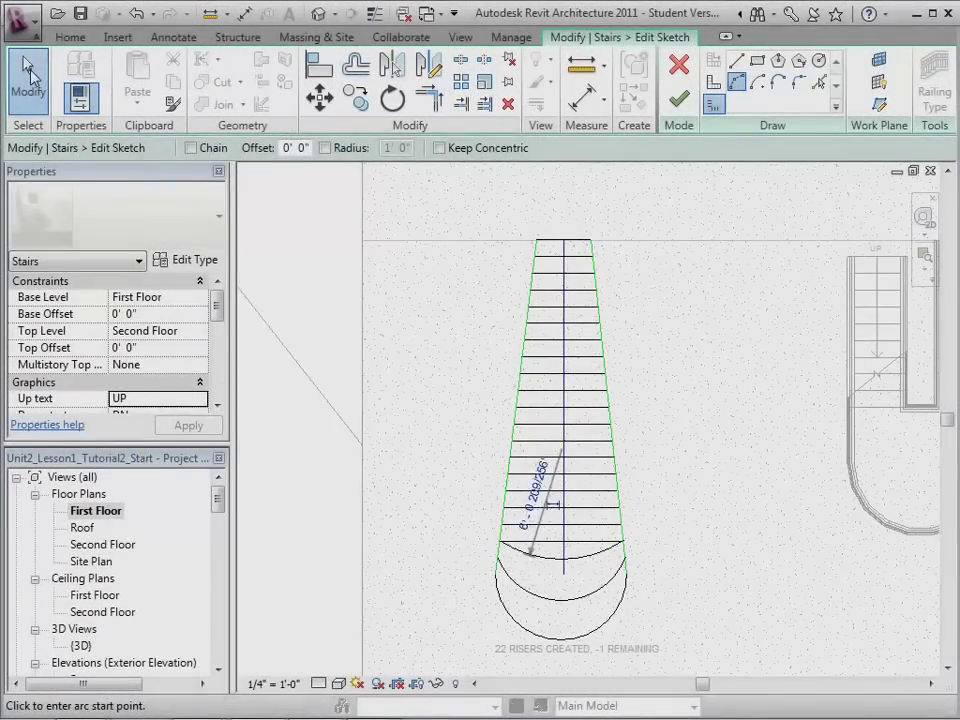
{"action": "left_click", "coordinate": [28, 75]}
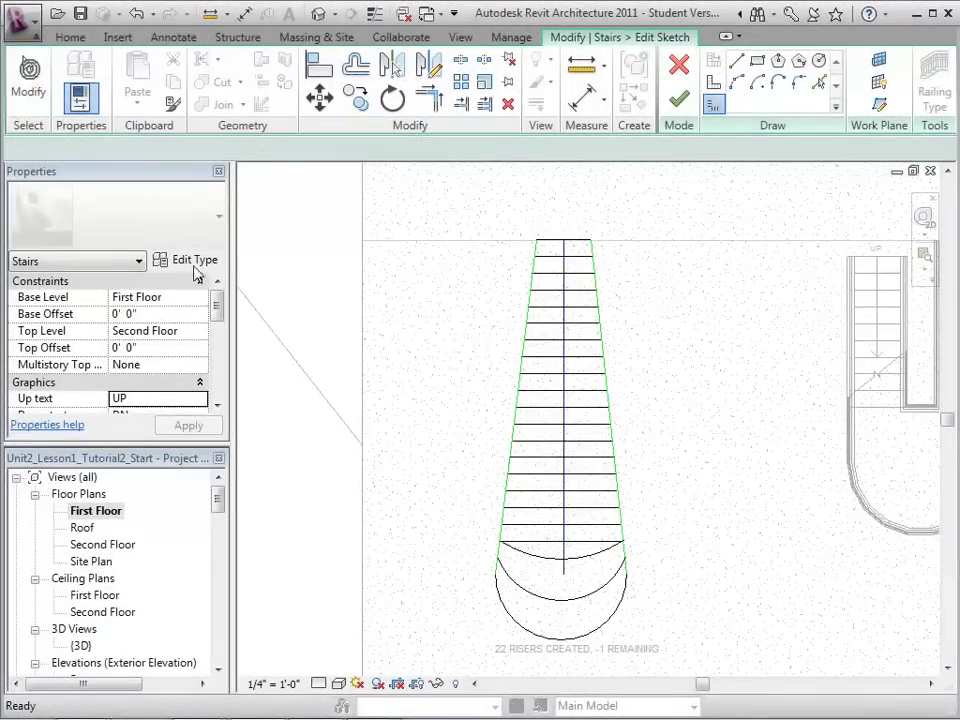
{"action": "left_click", "coordinate": [557, 541]}
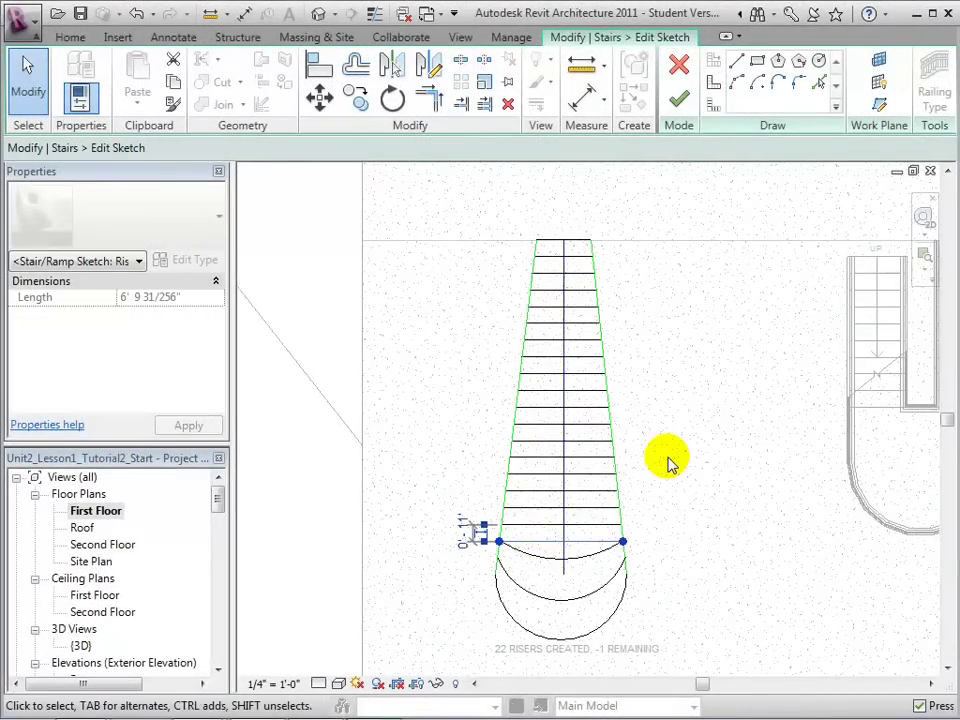
{"action": "key", "text": "Delete"}
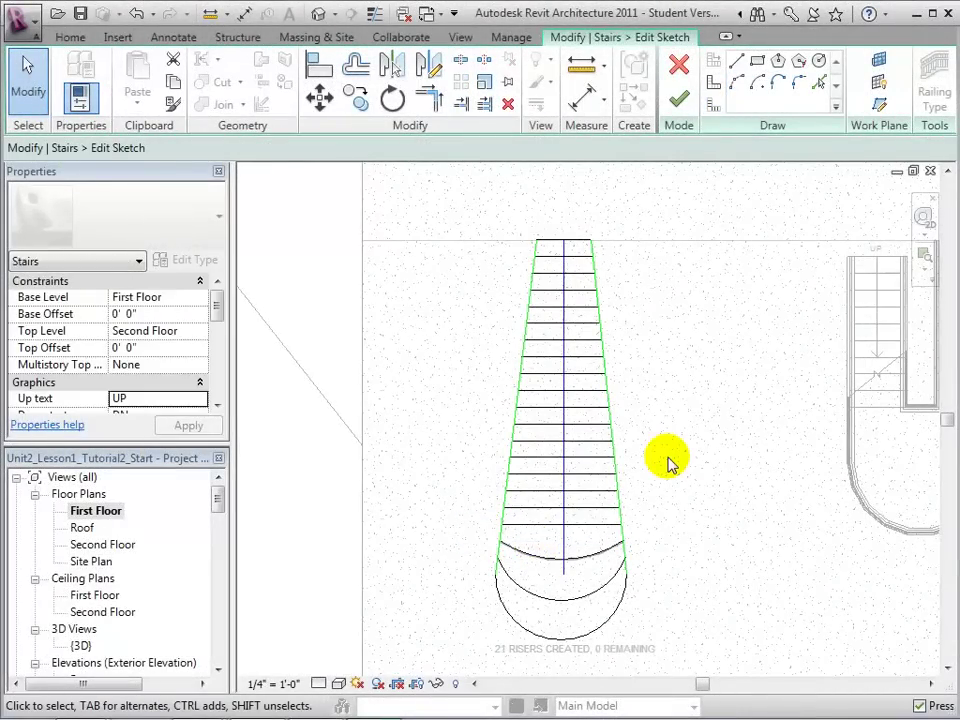
{"action": "left_click", "coordinate": [678, 103]}
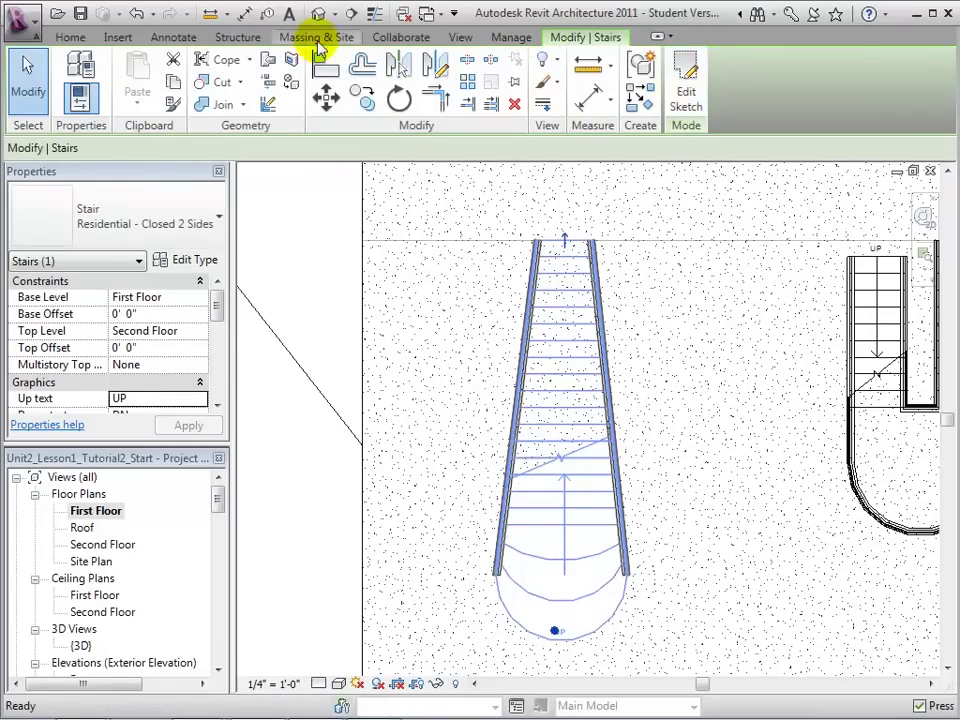
Step: Show the tapered stair's curved bottom steps in the default 3D view and select the stair
{"action": "left_click", "coordinate": [318, 14]}
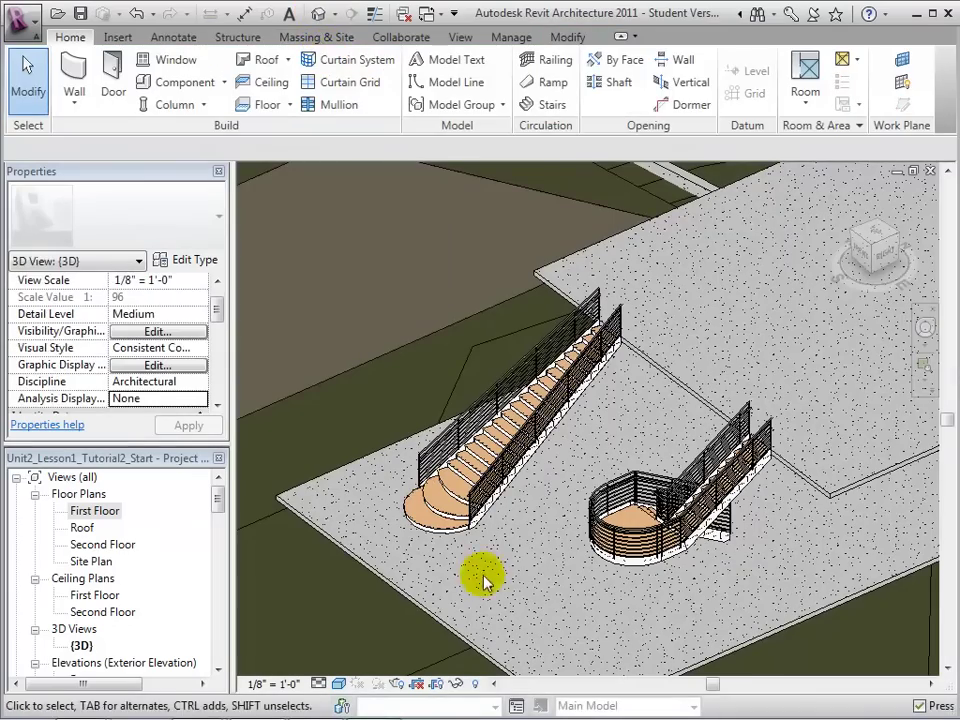
{"action": "middle_click_drag", "start_coordinate": [499, 596], "coordinate": [604, 603]}
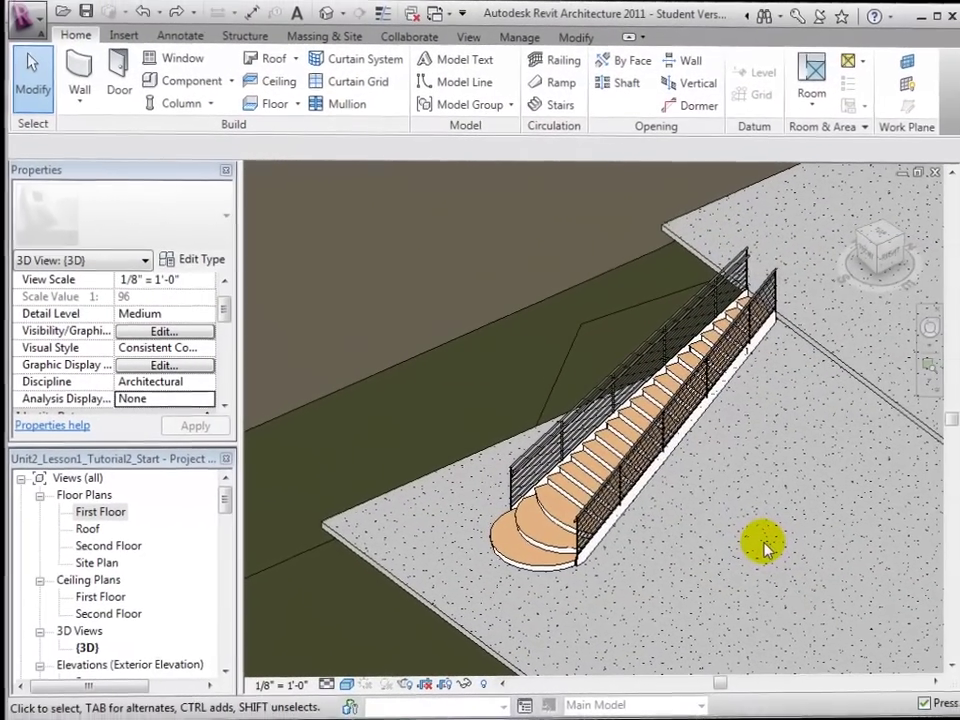
{"action": "left_click", "coordinate": [514, 573]}
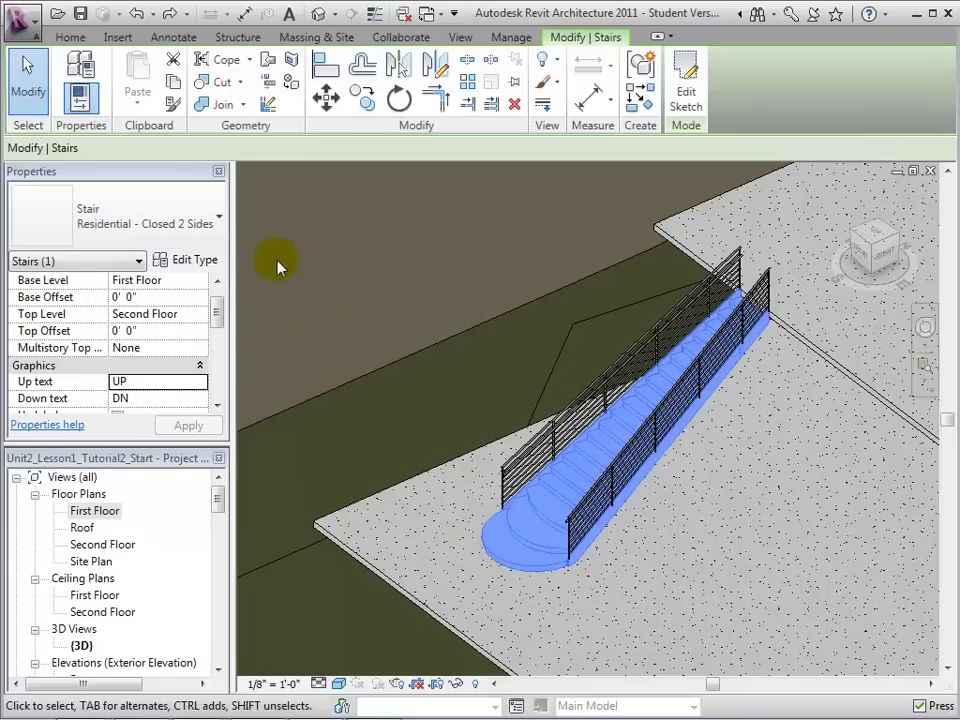
{"action": "left_click", "coordinate": [220, 218]}
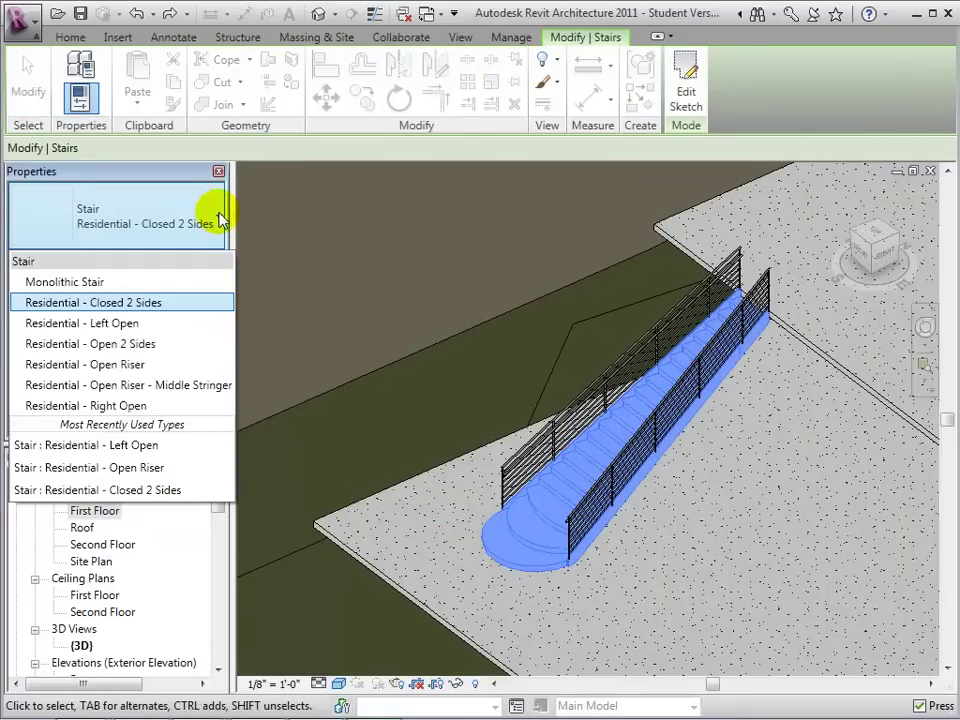
Step: Switch the tapered stair to Residential - Open 2 Sides, then to Residential - Open Riser
{"action": "left_click", "coordinate": [168, 349]}
{"action": "left_click", "coordinate": [416, 505]}
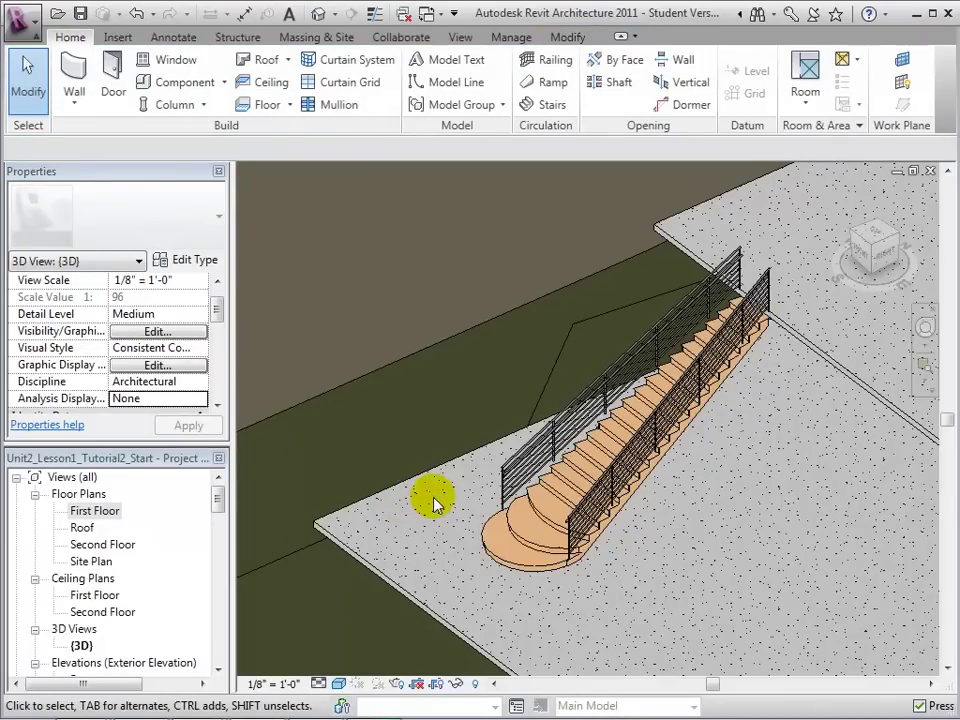
{"action": "left_click", "coordinate": [513, 535]}
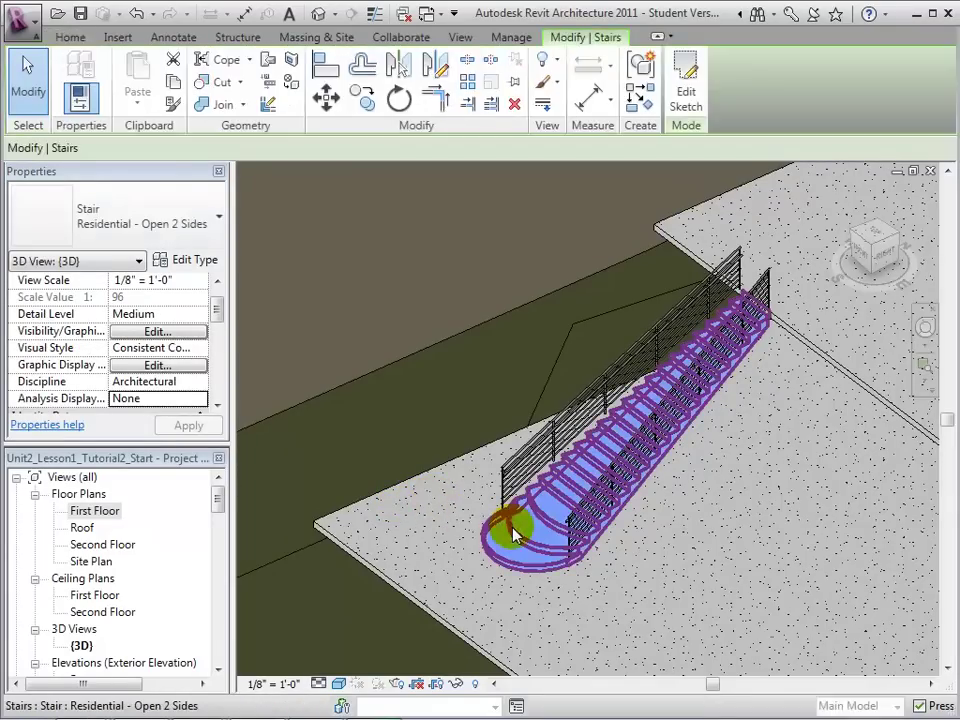
{"action": "left_click", "coordinate": [215, 221]}
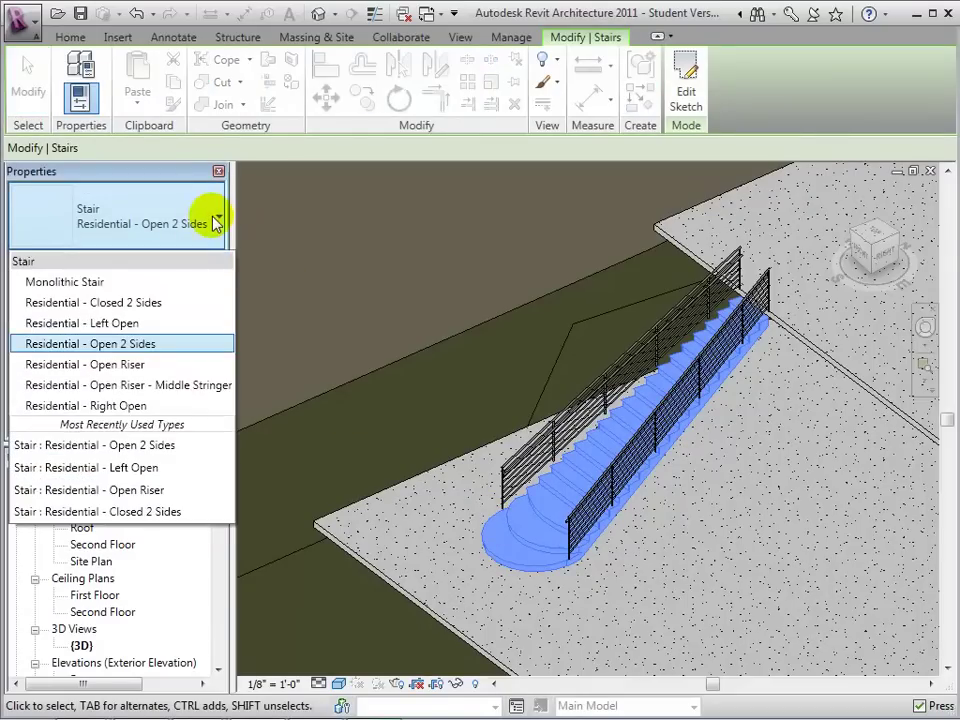
{"action": "left_click", "coordinate": [147, 366]}
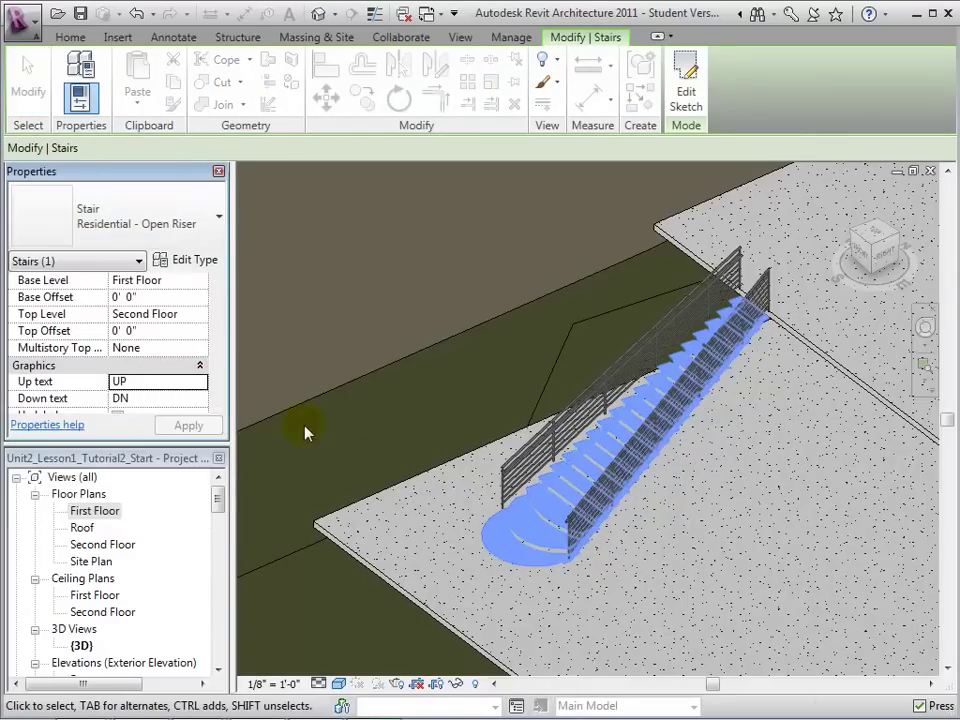
{"action": "left_click", "coordinate": [430, 495]}
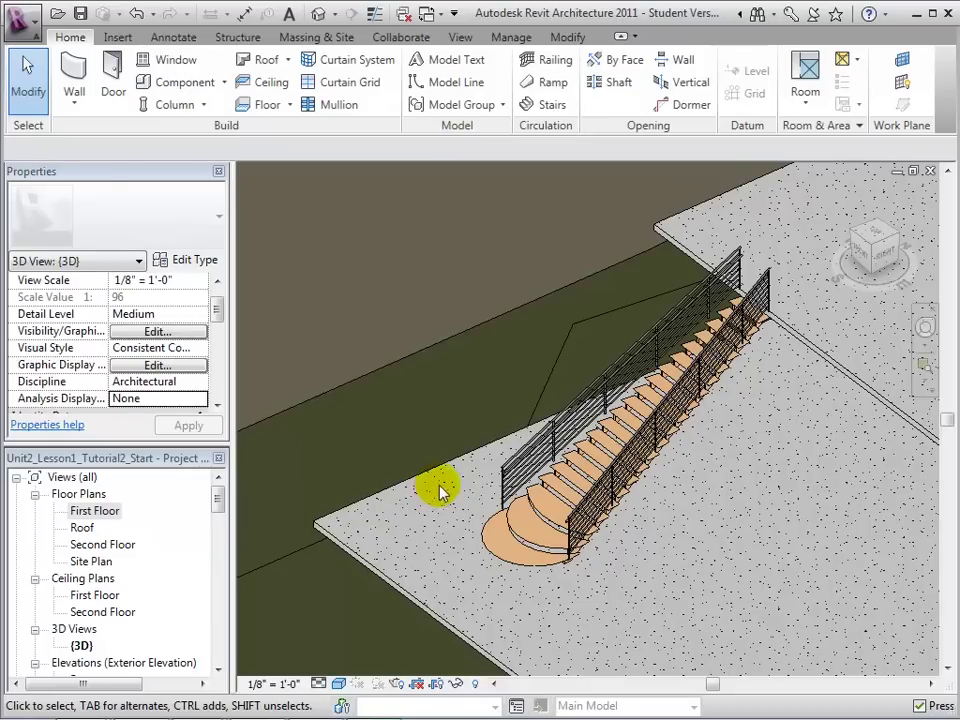
Step: Change the left and right stair railings to the Guardrail - Rectangular type
{"action": "left_click", "coordinate": [518, 463]}
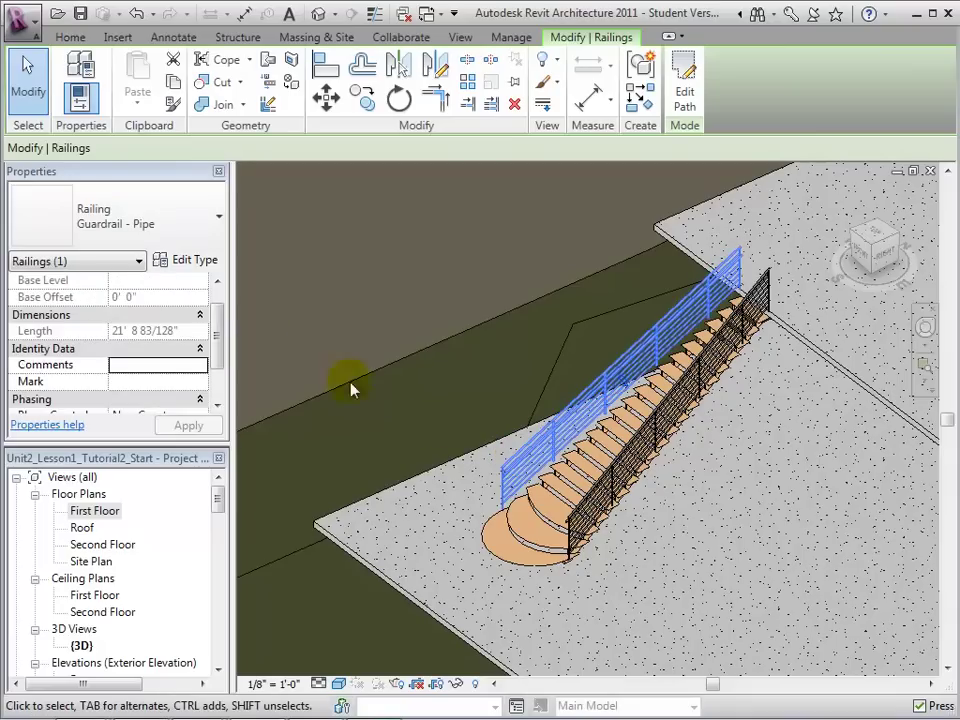
{"action": "left_click", "coordinate": [194, 244]}
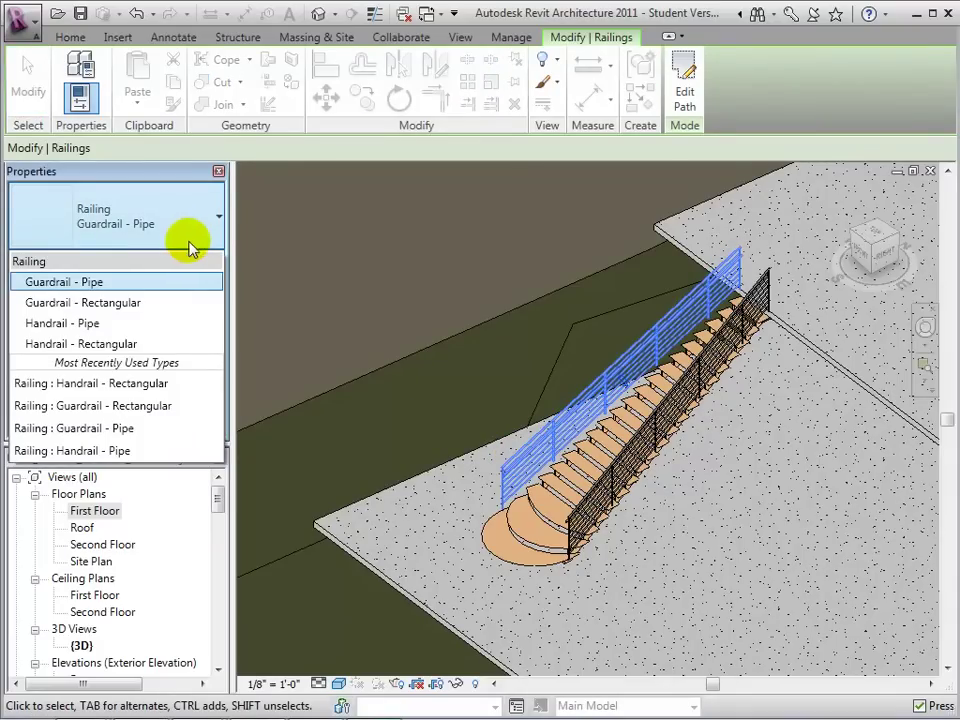
{"action": "left_click", "coordinate": [145, 310]}
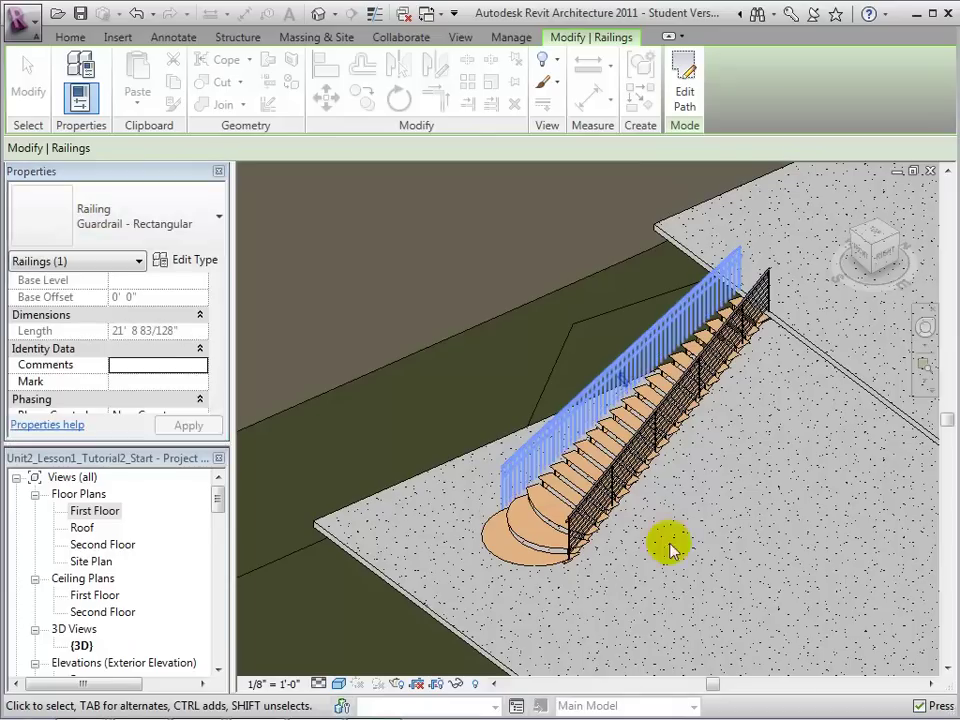
{"action": "left_click", "coordinate": [622, 476]}
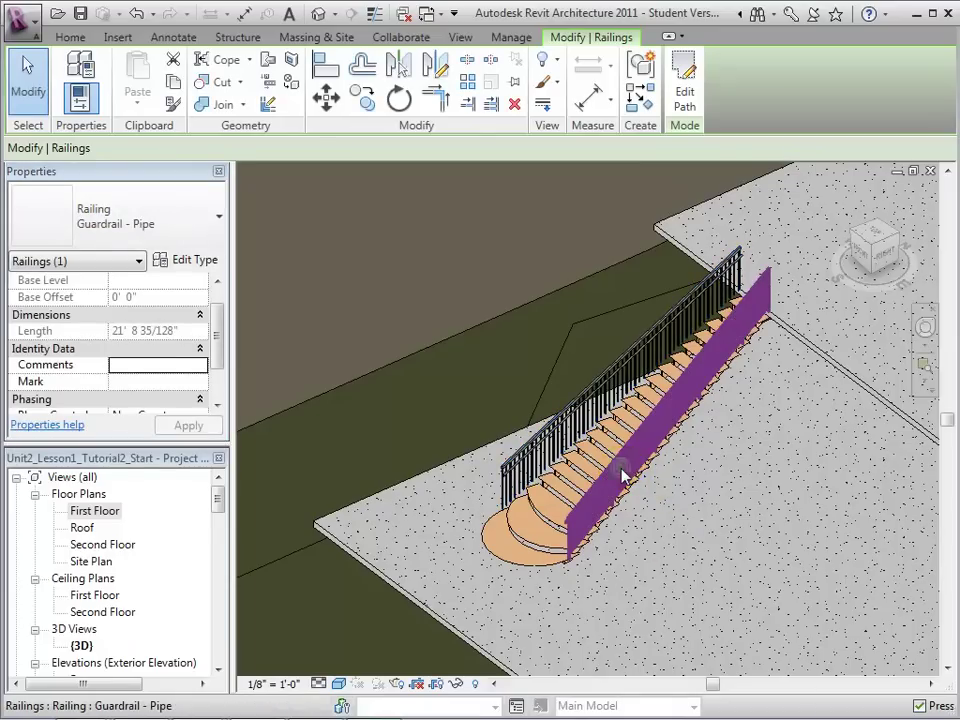
{"action": "left_click", "coordinate": [193, 222]}
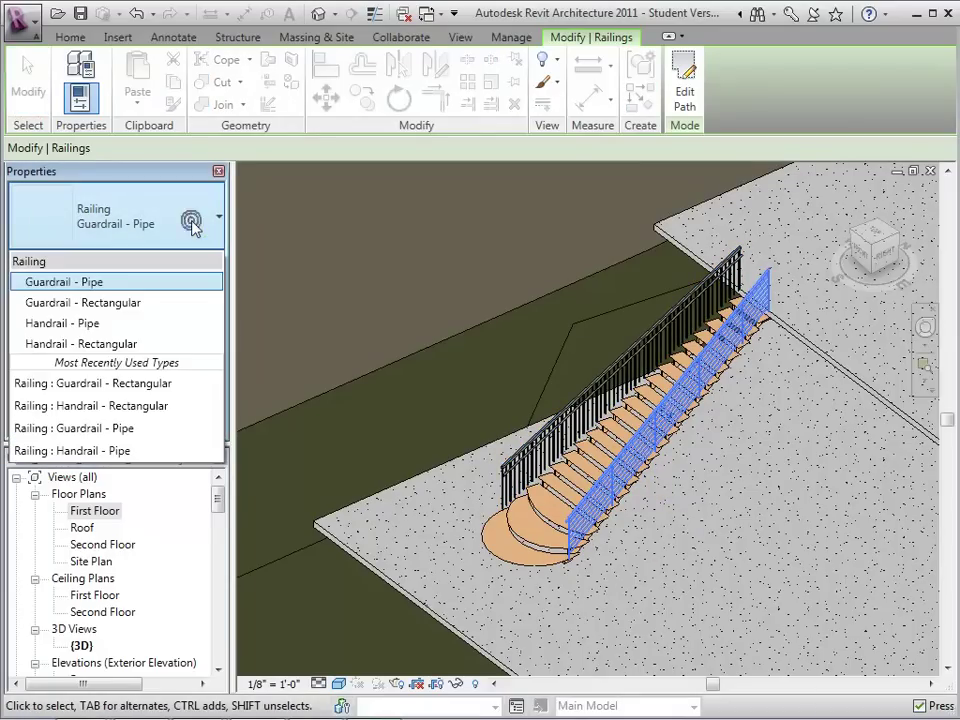
{"action": "left_click", "coordinate": [125, 304]}
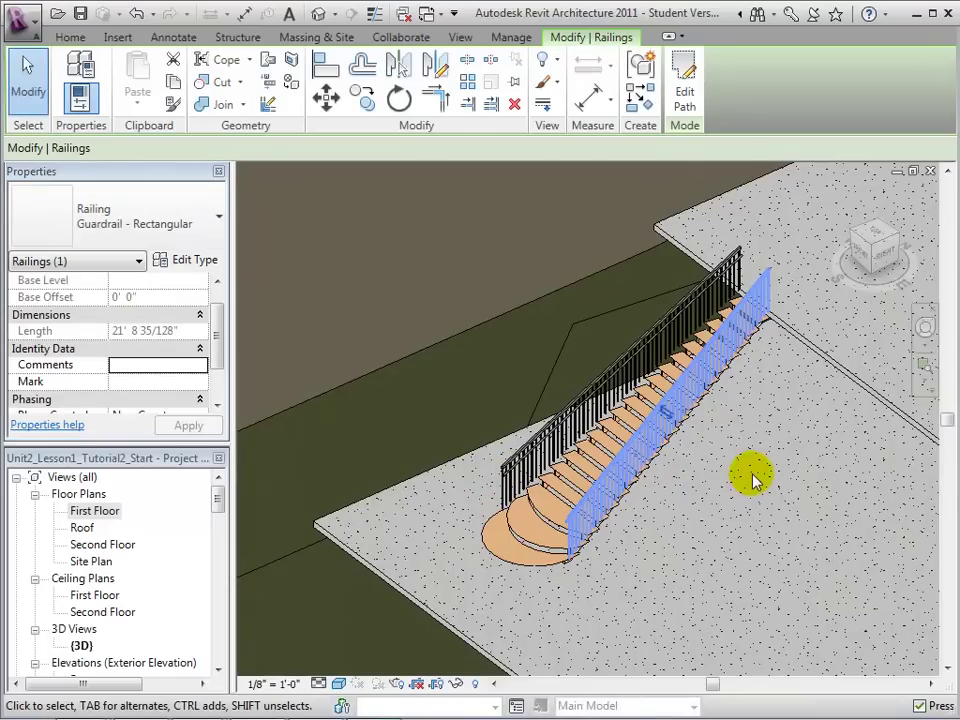
{"action": "key", "text": "Escape"}
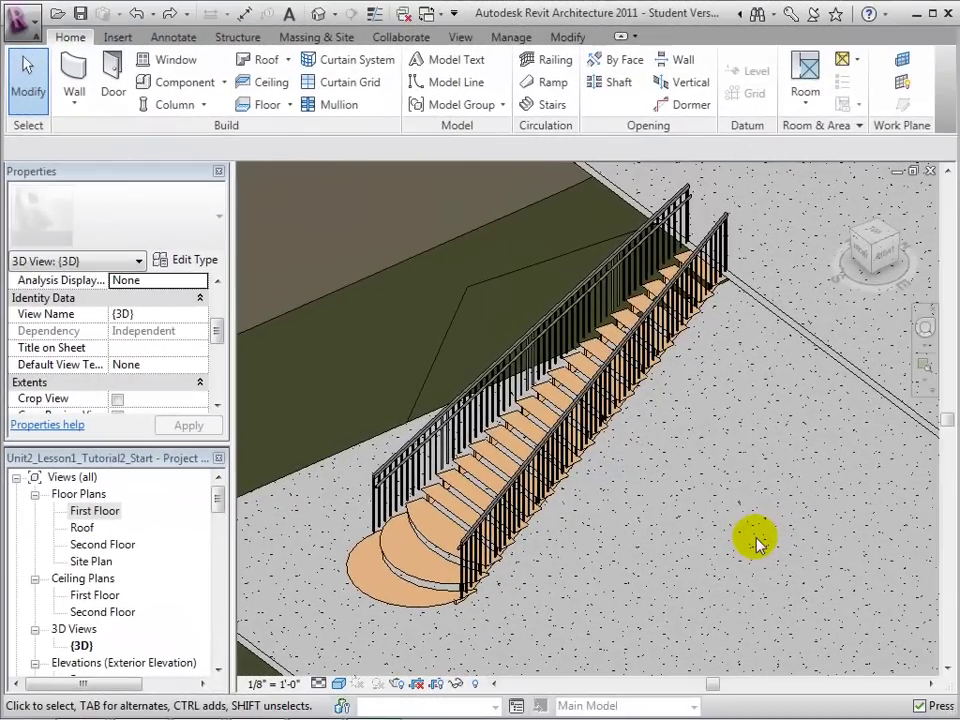
Step: Start a new stair and duplicate Residential - Open Riser as 'Residential - Open Riser - Steep'
{"action": "double_click", "coordinate": [108, 514]}
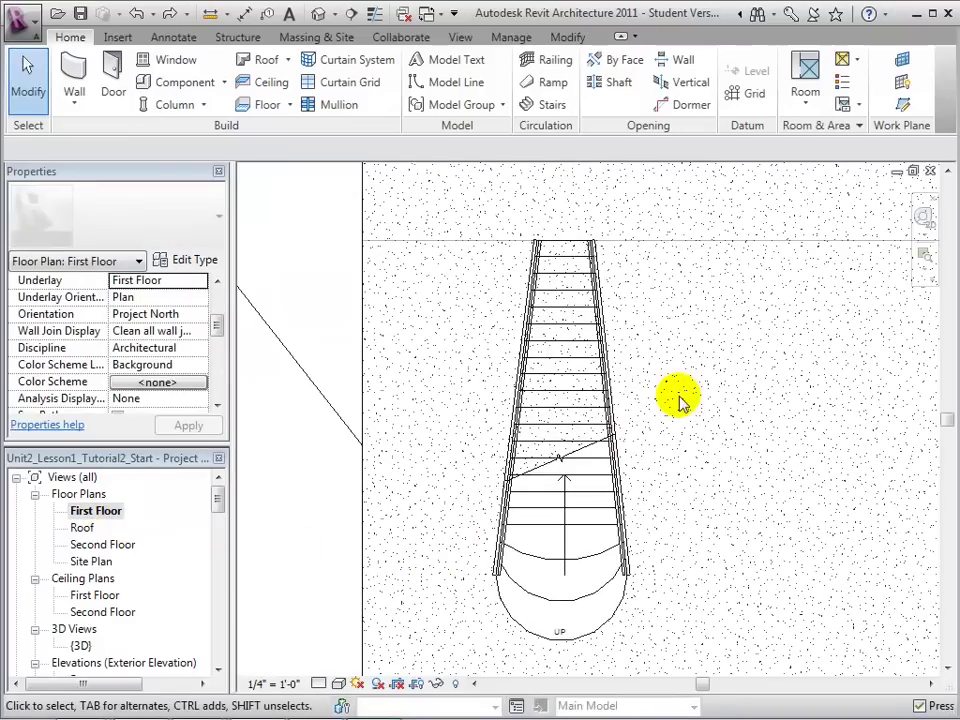
{"action": "left_click", "coordinate": [551, 105]}
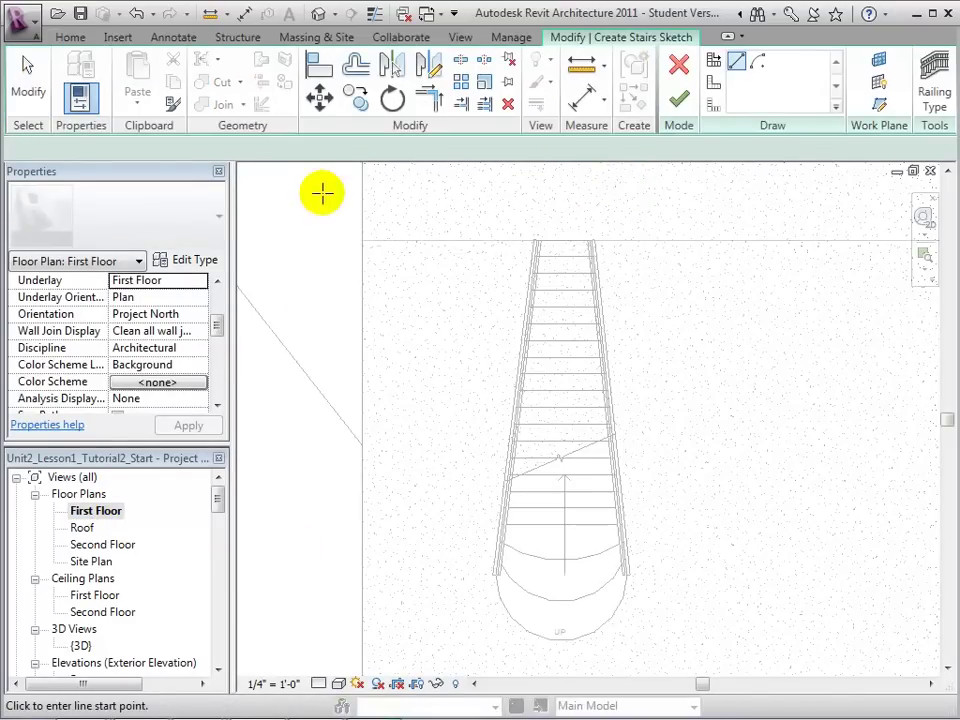
{"action": "left_click", "coordinate": [194, 261]}
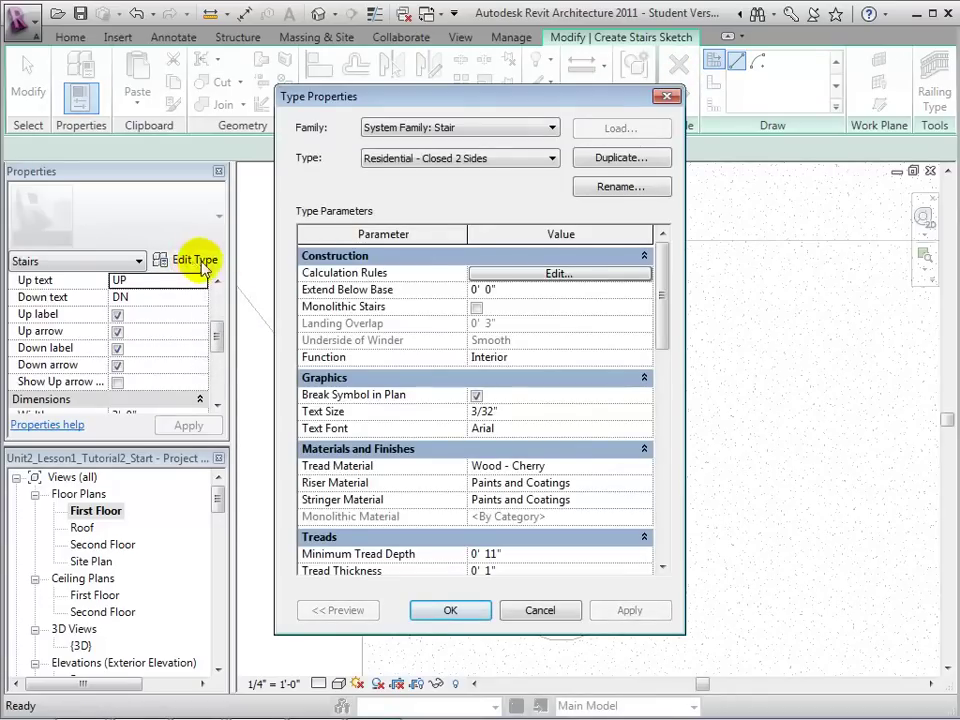
{"action": "left_click", "coordinate": [551, 160]}
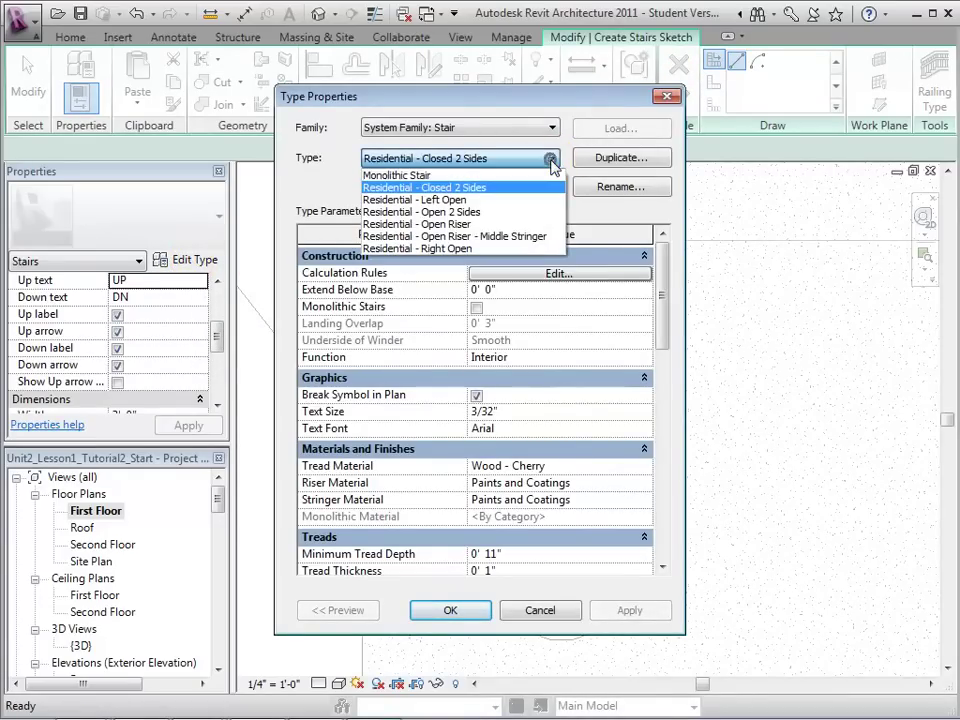
{"action": "left_click", "coordinate": [489, 224]}
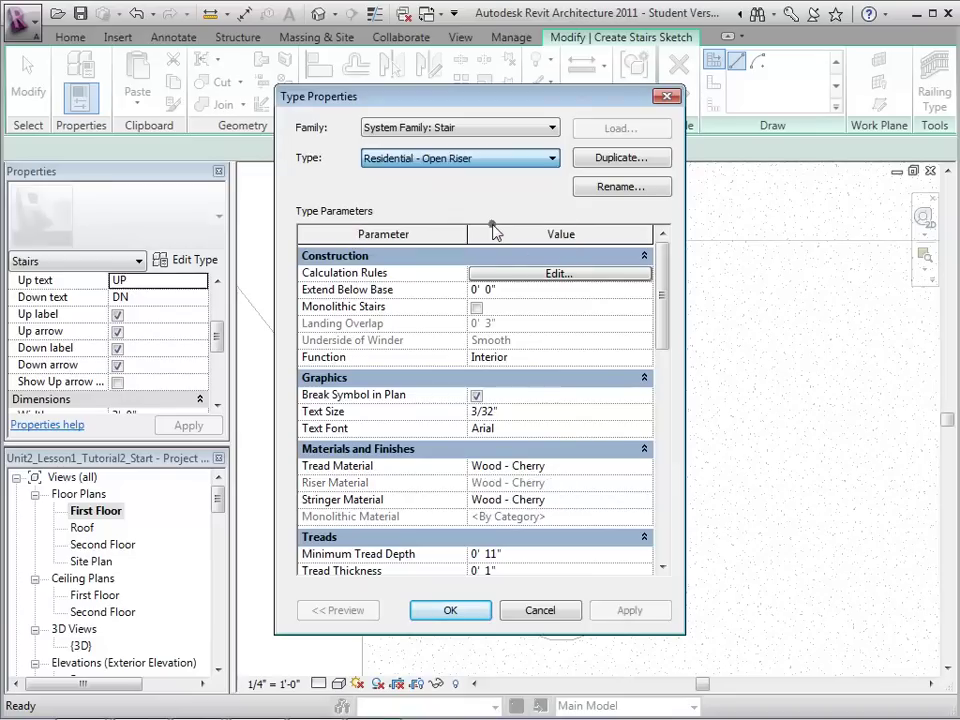
{"action": "left_click", "coordinate": [612, 158]}
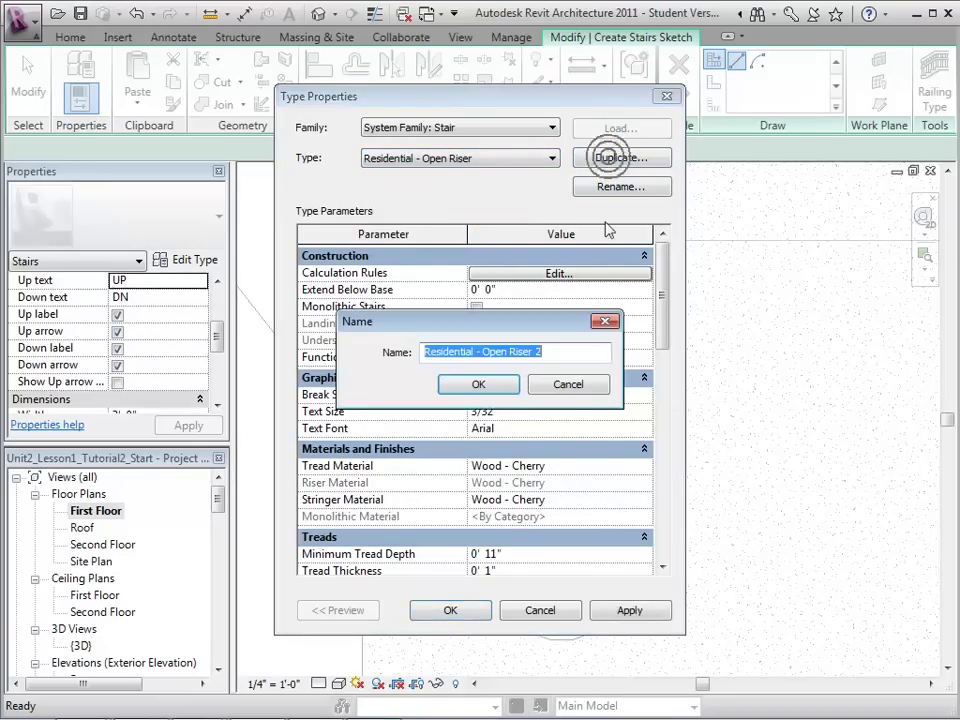
{"action": "left_click", "coordinate": [565, 355]}
{"action": "type", "text": "- Steep"}
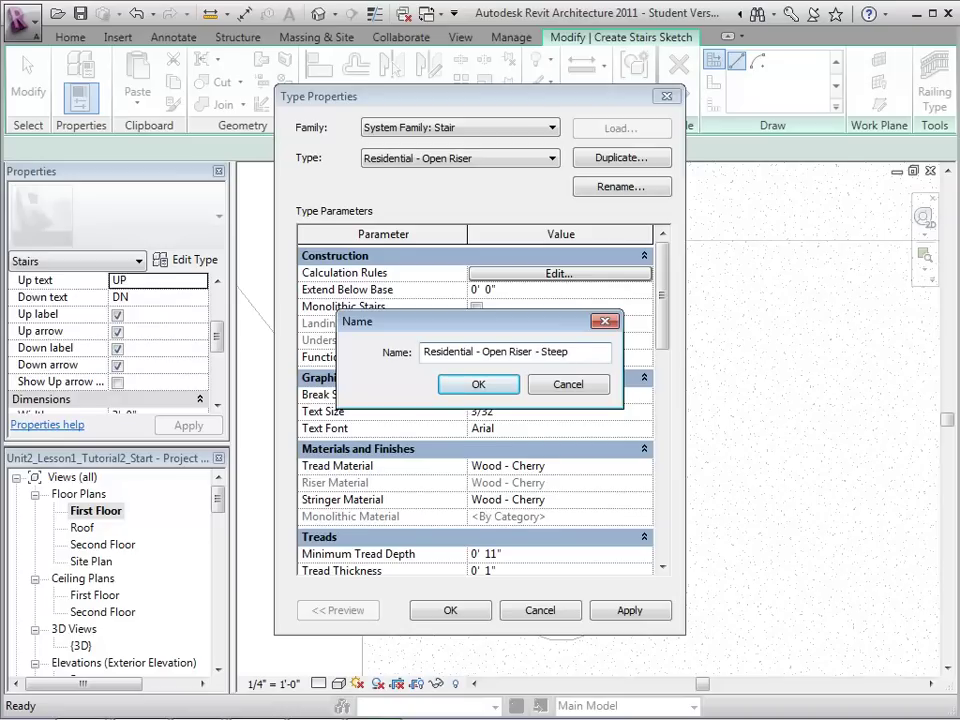
{"action": "left_click", "coordinate": [482, 386]}
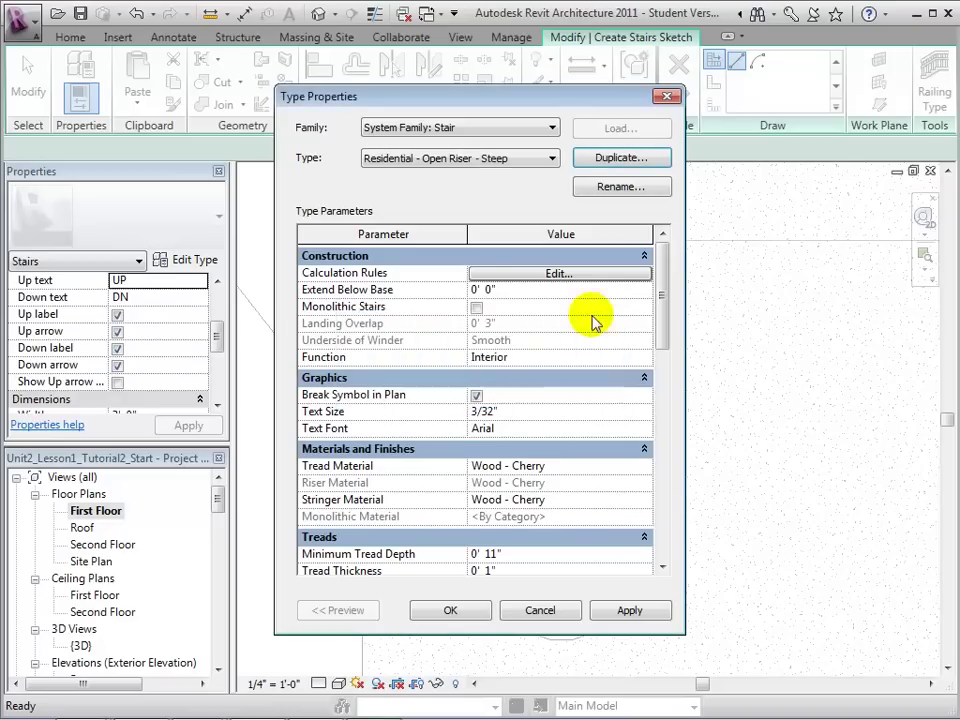
Step: Give the steep type 0' 8" minimum tread depth and 0' 11" maximum riser height
{"action": "left_click_drag", "start_coordinate": [659, 285], "coordinate": [673, 375]}
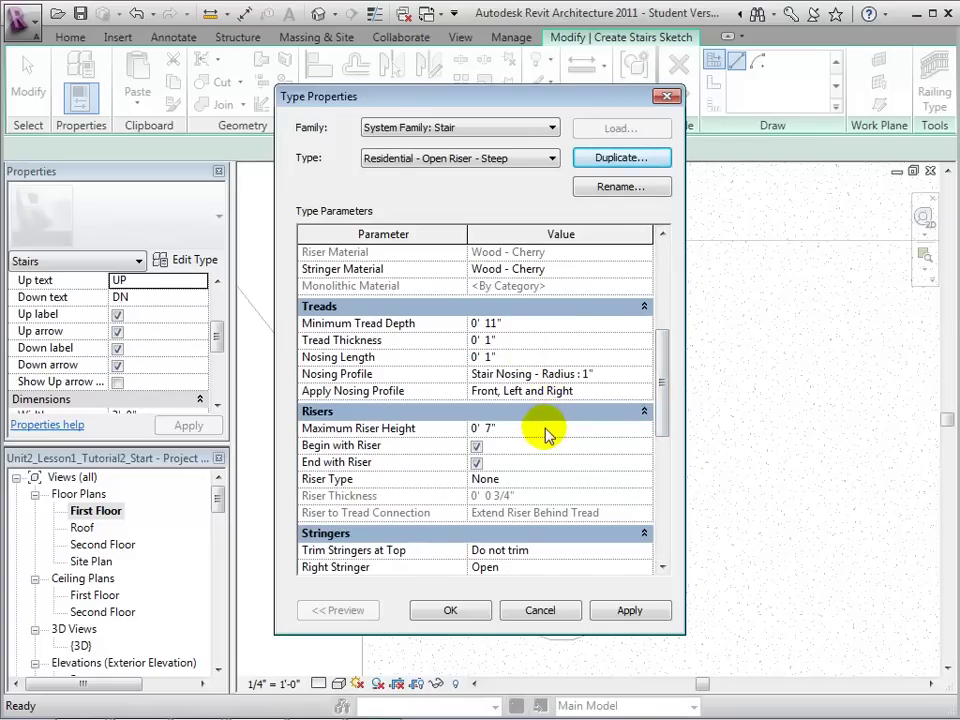
{"action": "left_click", "coordinate": [496, 324]}
{"action": "left_click", "coordinate": [602, 325]}
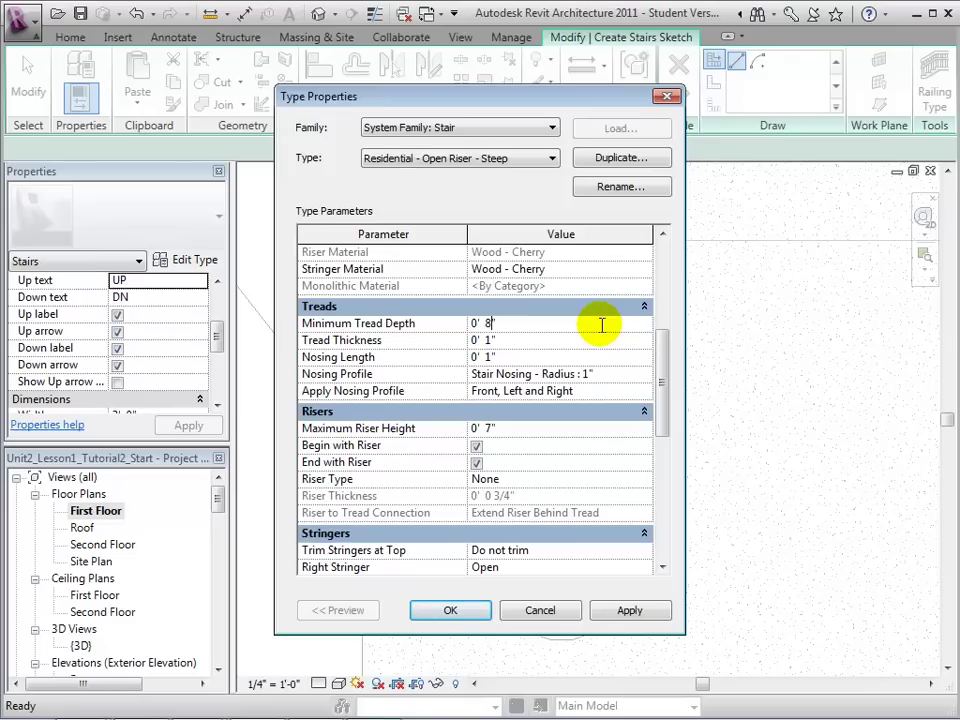
{"action": "left_click", "coordinate": [490, 430]}
{"action": "left_click", "coordinate": [549, 423]}
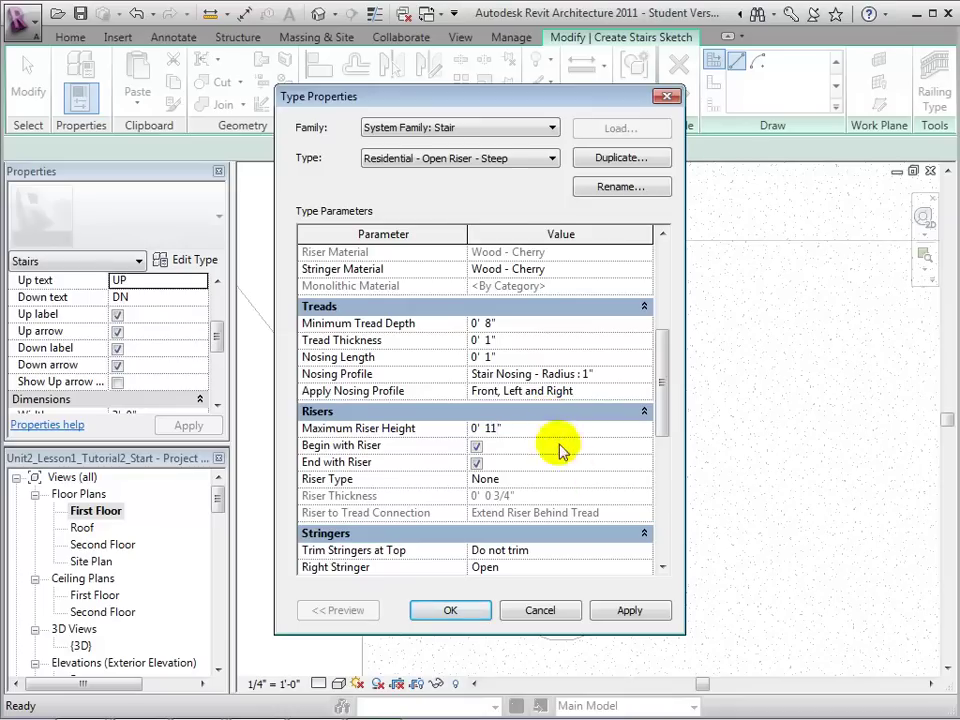
{"action": "left_click", "coordinate": [630, 612]}
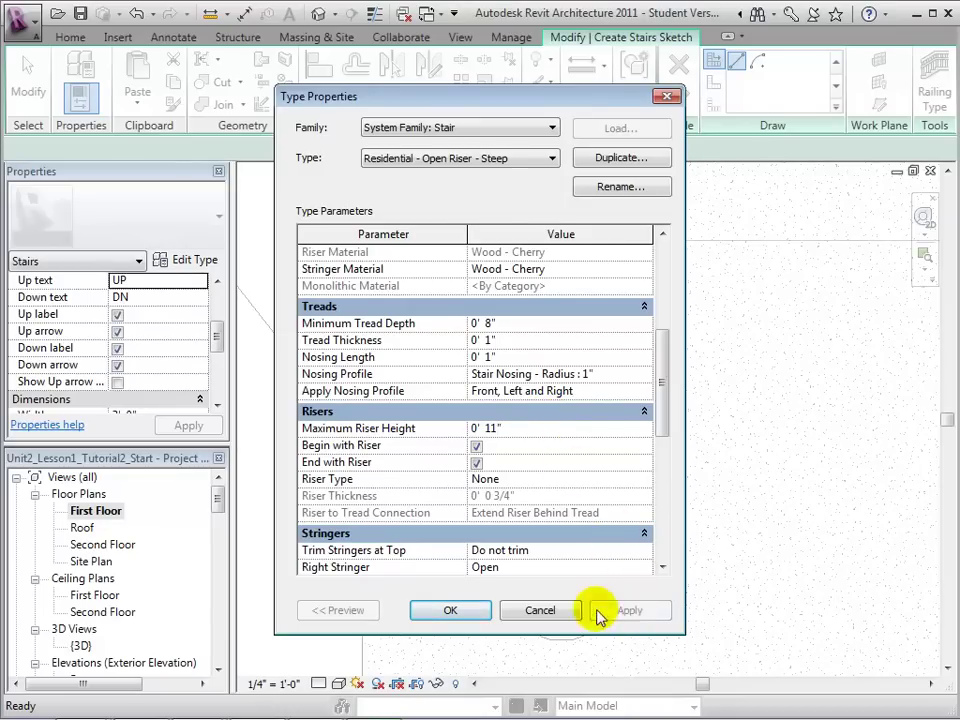
{"action": "left_click", "coordinate": [448, 612]}
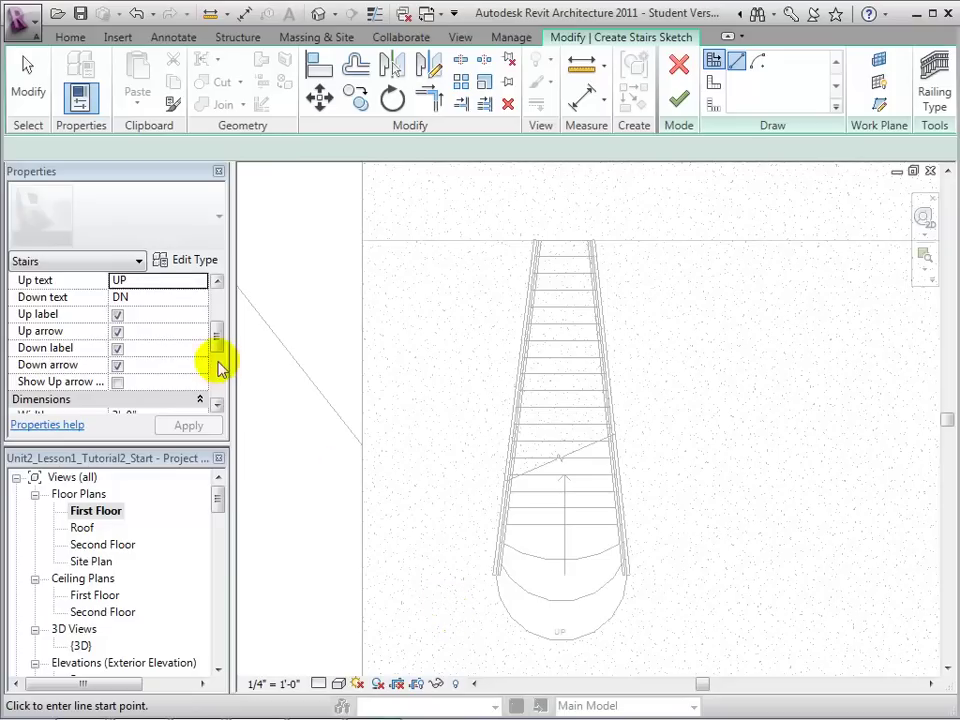
Step: Sketch a straight 14-riser run right of the tapered stair and finish it
{"action": "left_click_drag", "start_coordinate": [218, 339], "coordinate": [220, 365]}
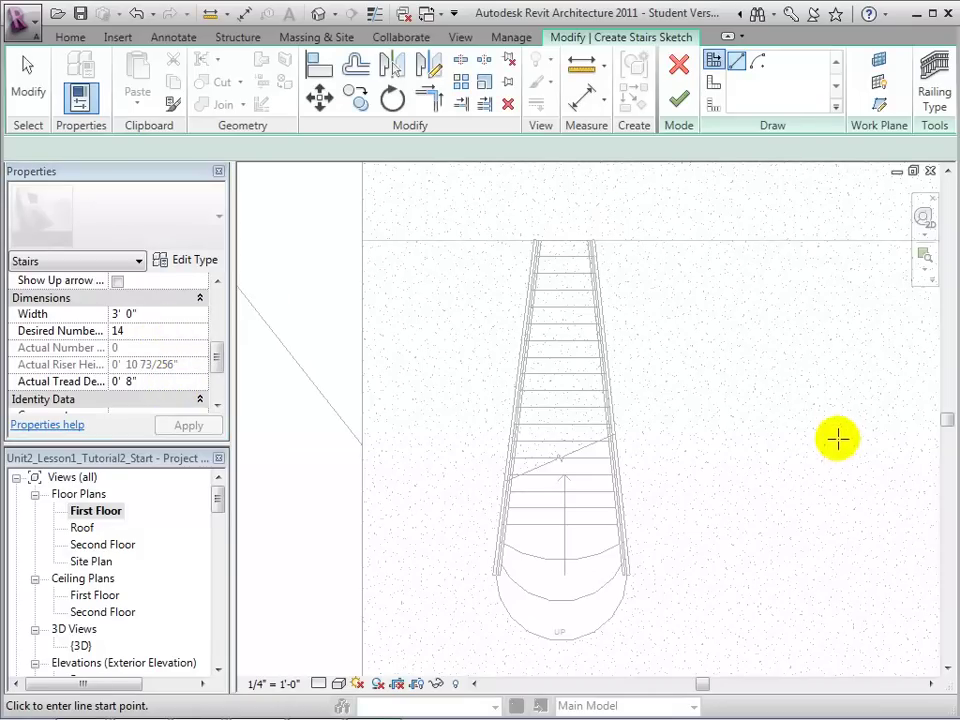
{"action": "left_click", "coordinate": [707, 480]}
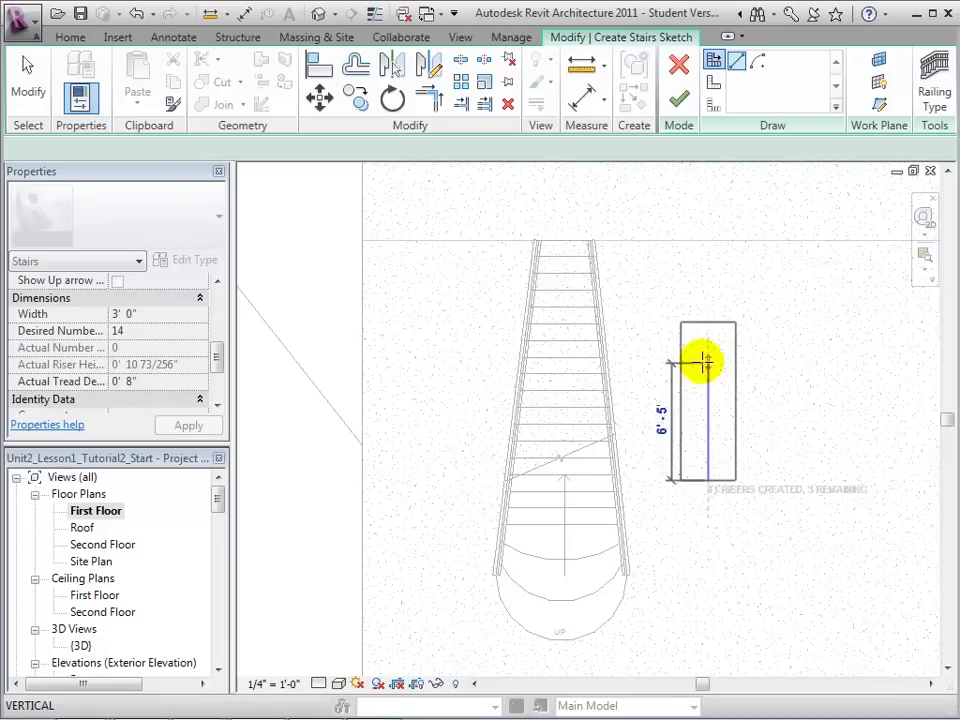
{"action": "left_click", "coordinate": [707, 313]}
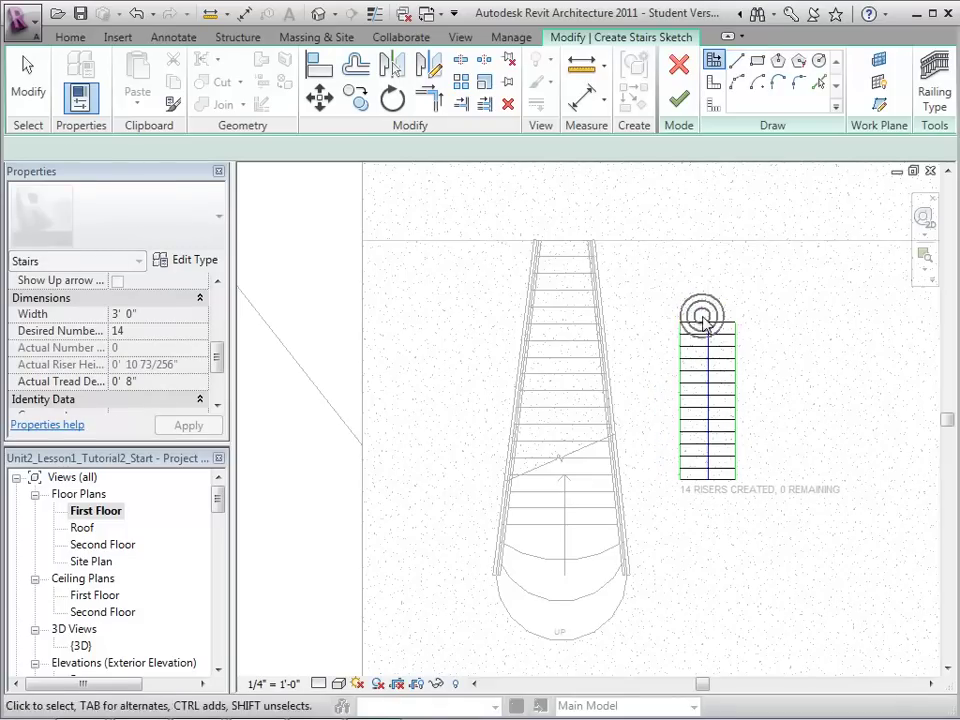
{"action": "left_click", "coordinate": [680, 97]}
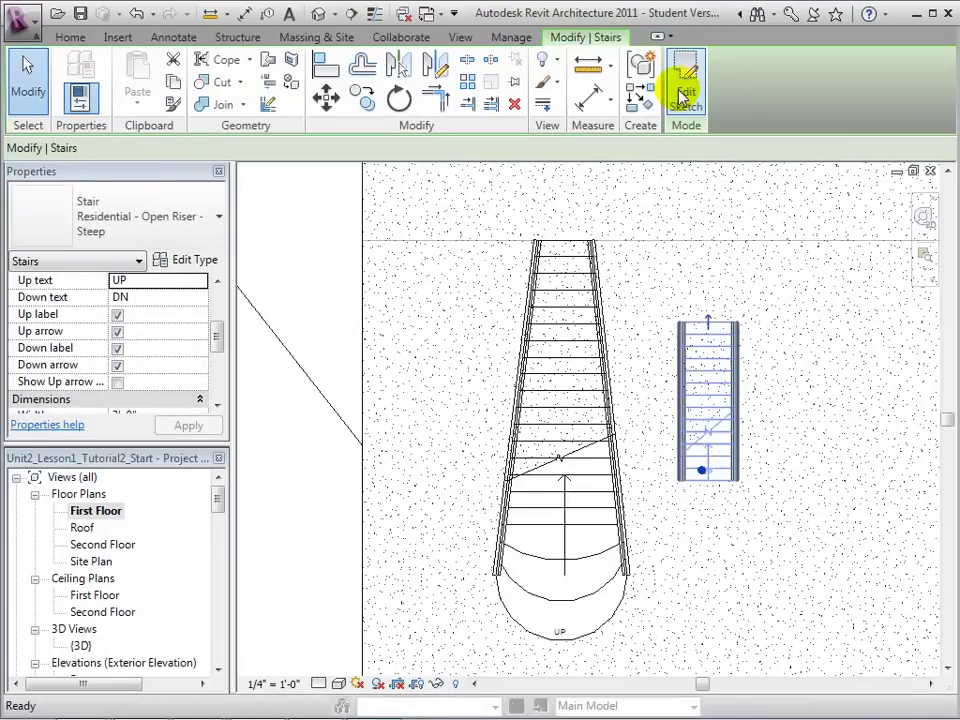
Step: Move the new steep stair up so its top aligns with the tapered stair's top
{"action": "left_click", "coordinate": [326, 97]}
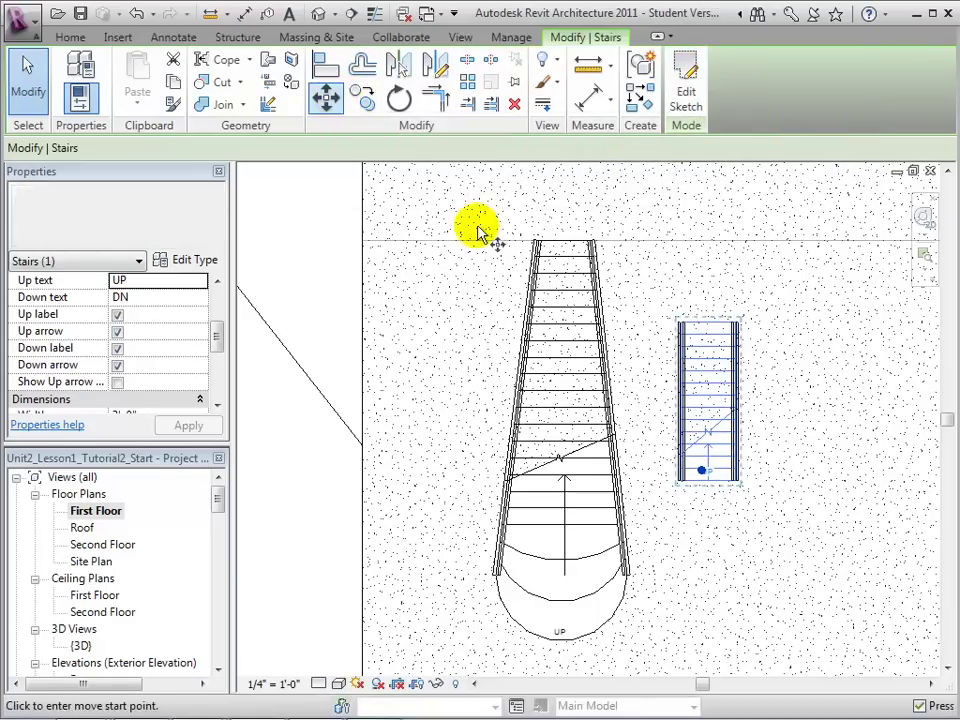
{"action": "left_click", "coordinate": [706, 328]}
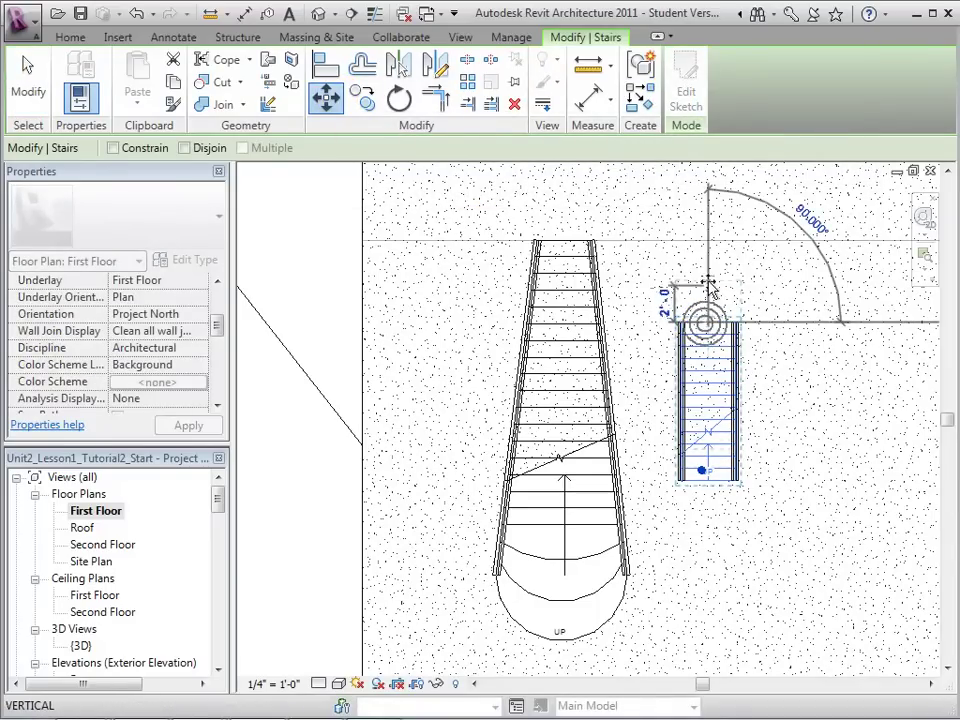
{"action": "left_click", "coordinate": [706, 243]}
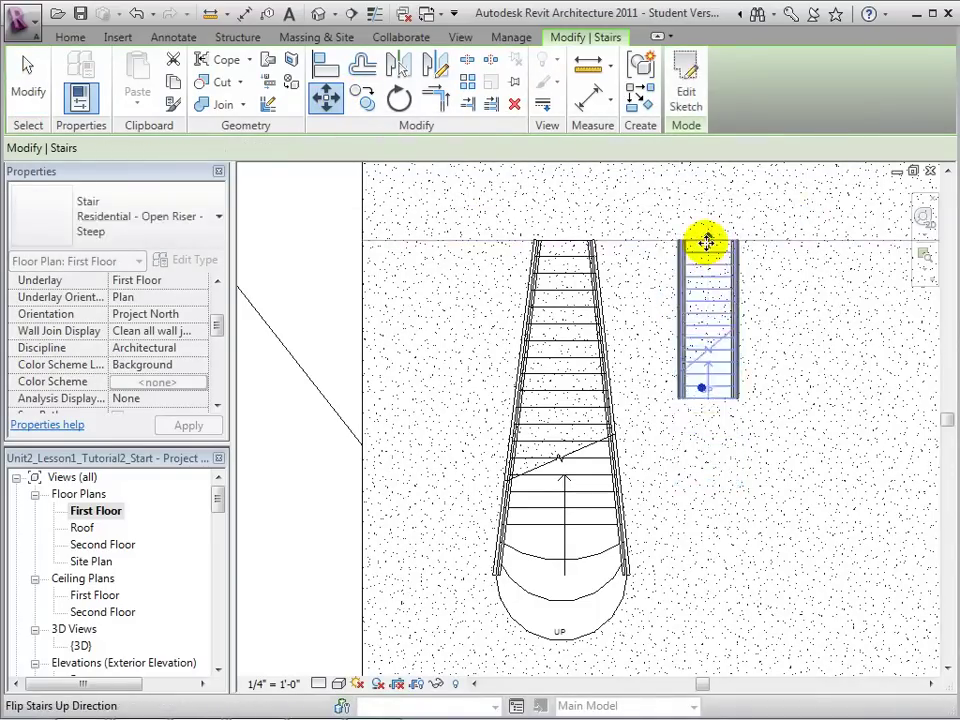
{"action": "left_click", "coordinate": [761, 276]}
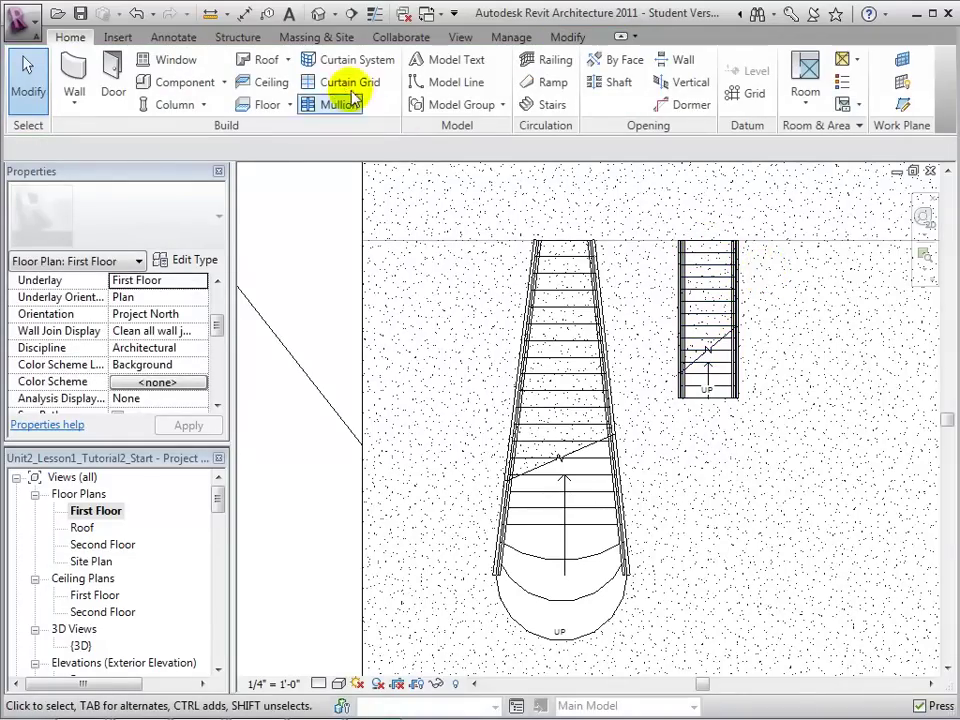
{"action": "left_click", "coordinate": [320, 16]}
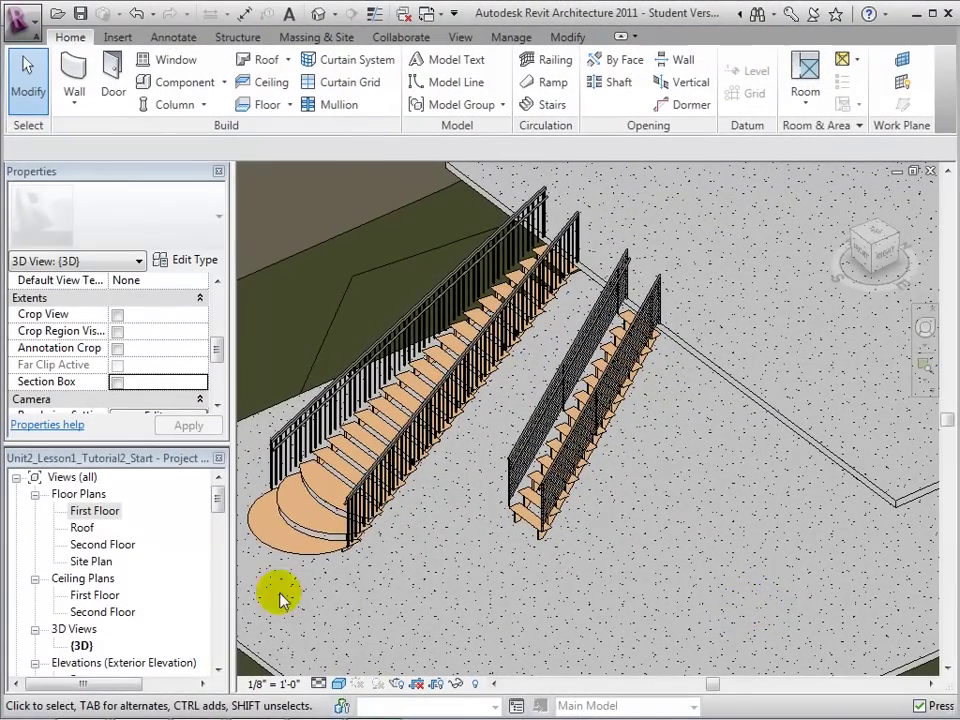
{"action": "double_click", "coordinate": [107, 512]}
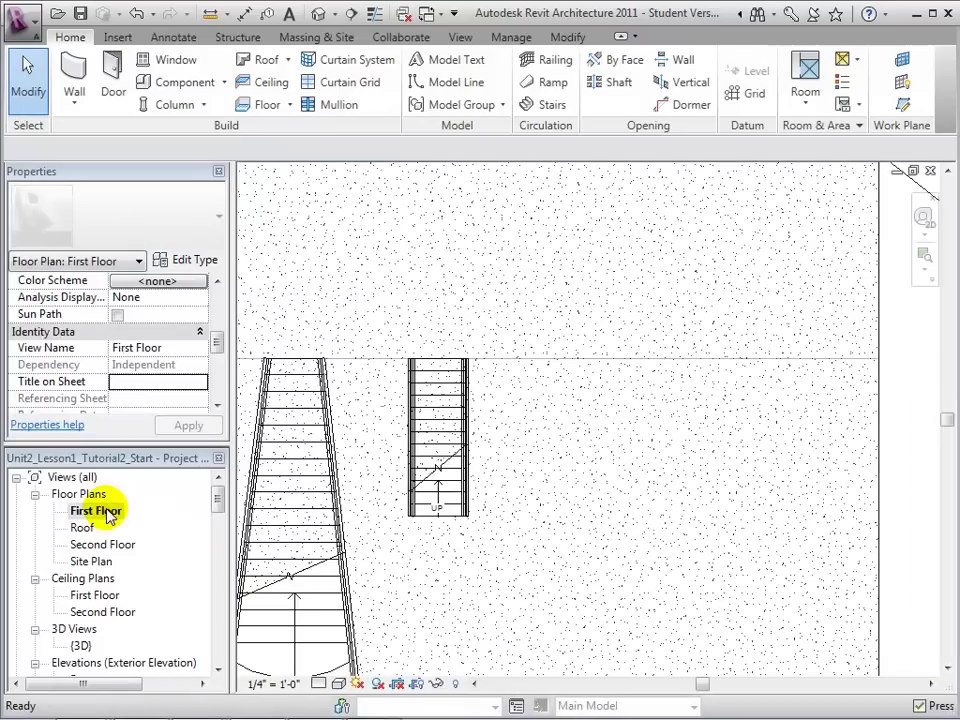
Step: Sketch a 21-riser center-ends arc spiral stair right of the steep stair and finish it
{"action": "left_click", "coordinate": [548, 107]}
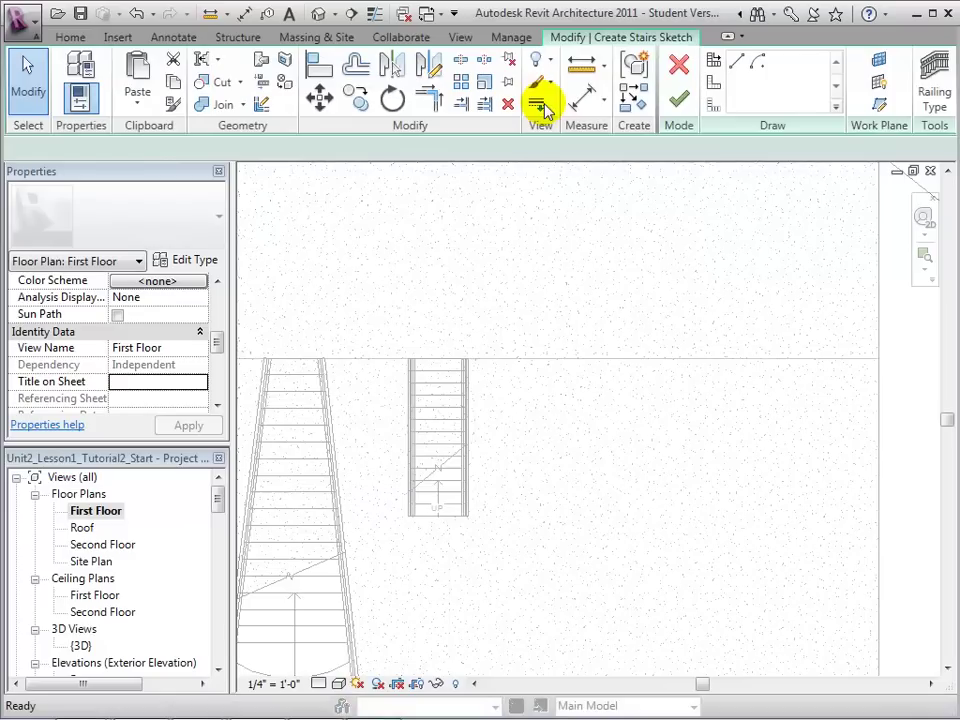
{"action": "left_click", "coordinate": [716, 60]}
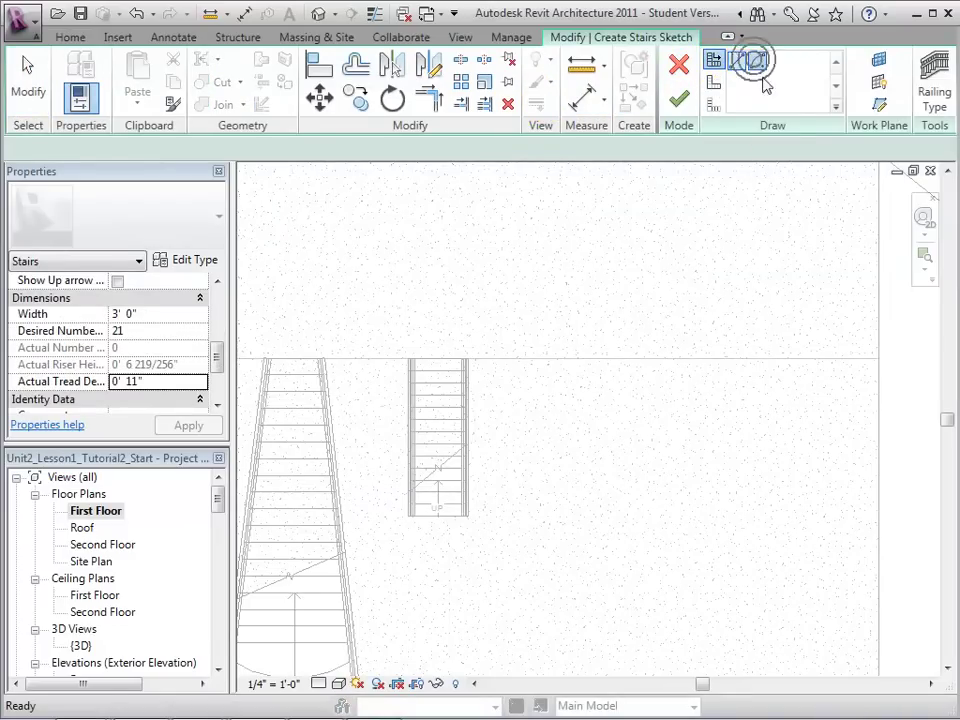
{"action": "left_click", "coordinate": [756, 62]}
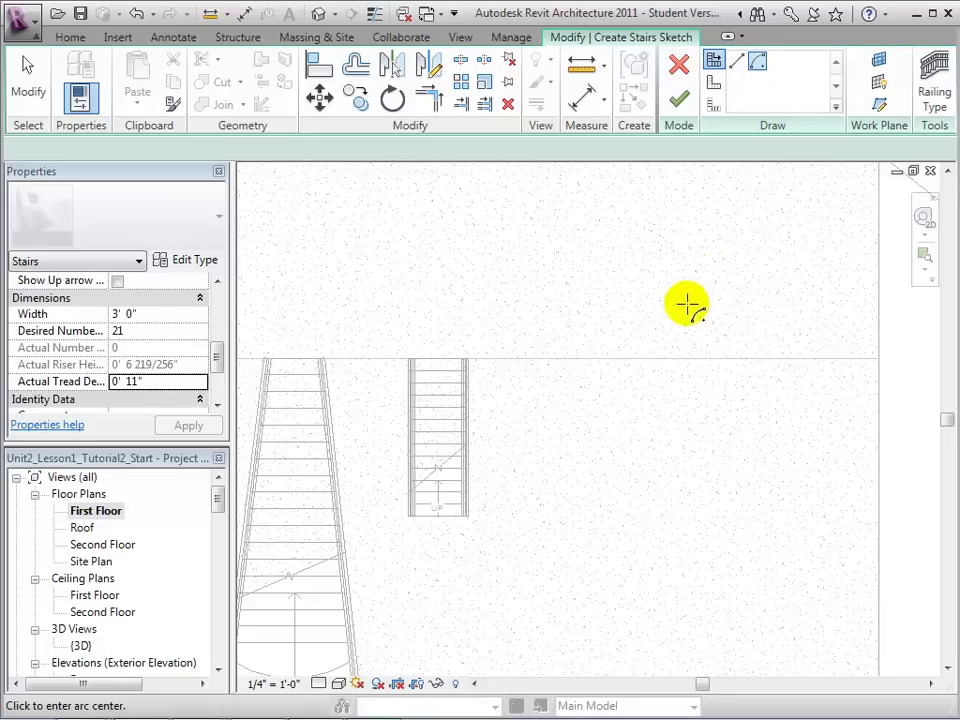
{"action": "left_click", "coordinate": [638, 361]}
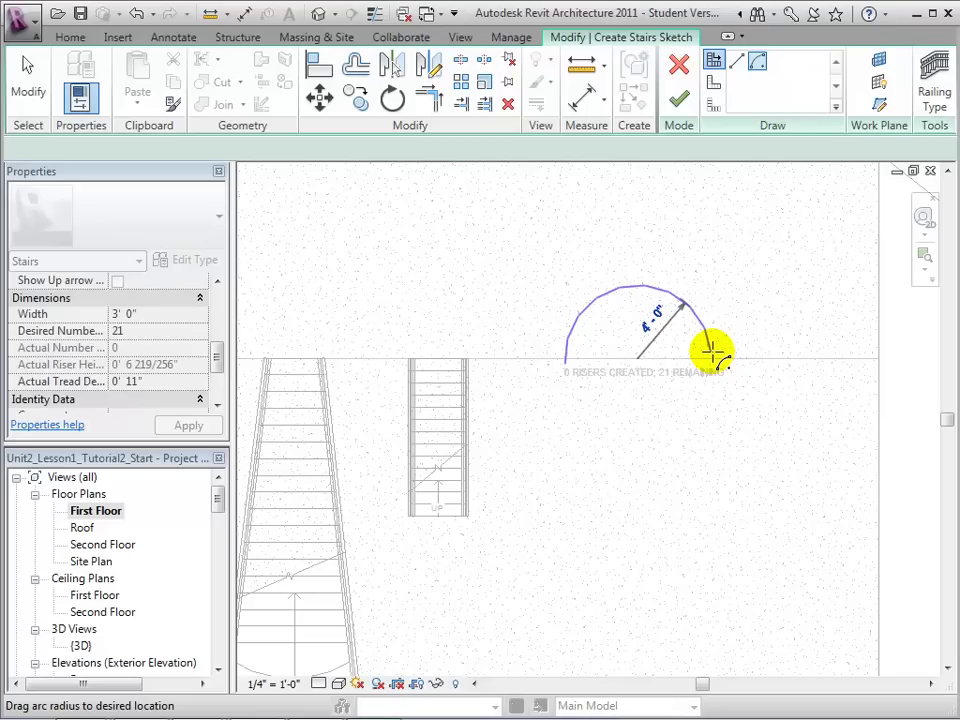
{"action": "left_click", "coordinate": [713, 358]}
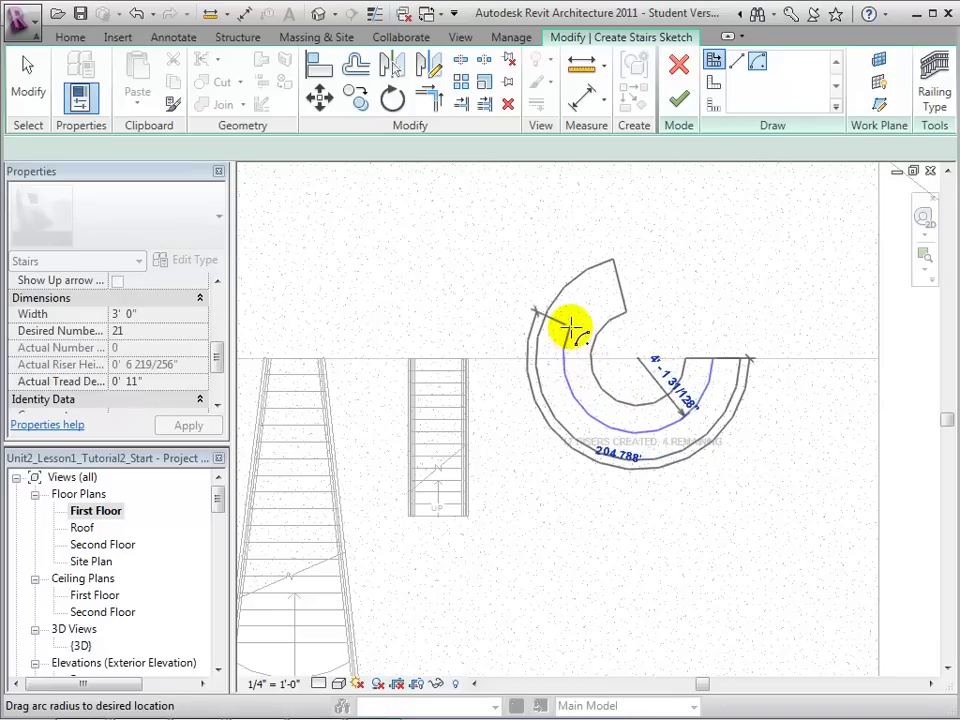
{"action": "left_click", "coordinate": [634, 288]}
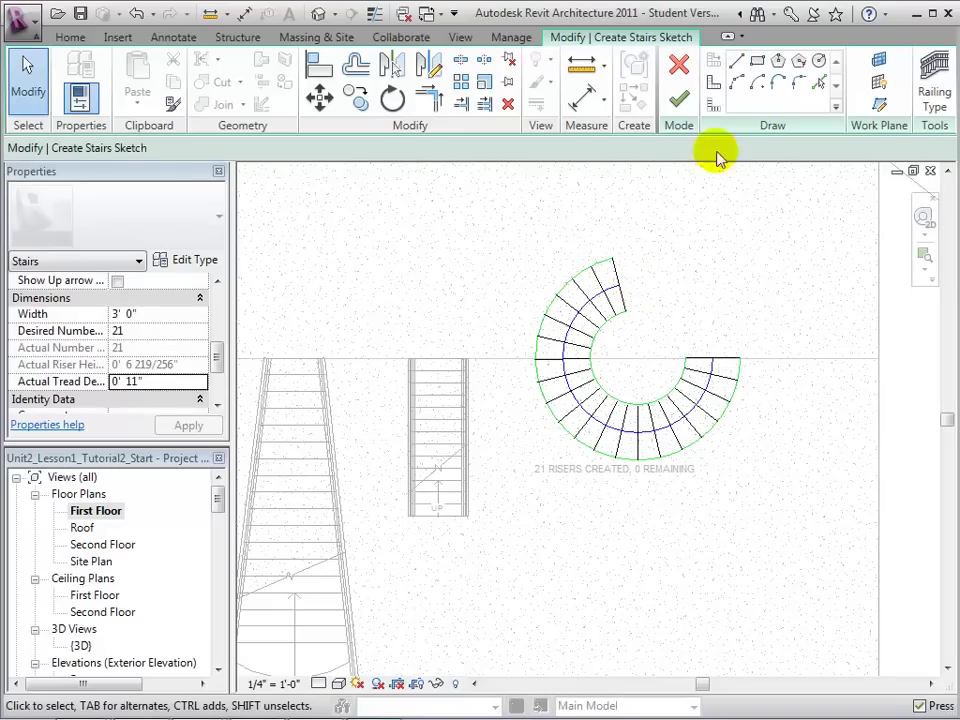
{"action": "left_click", "coordinate": [680, 103]}
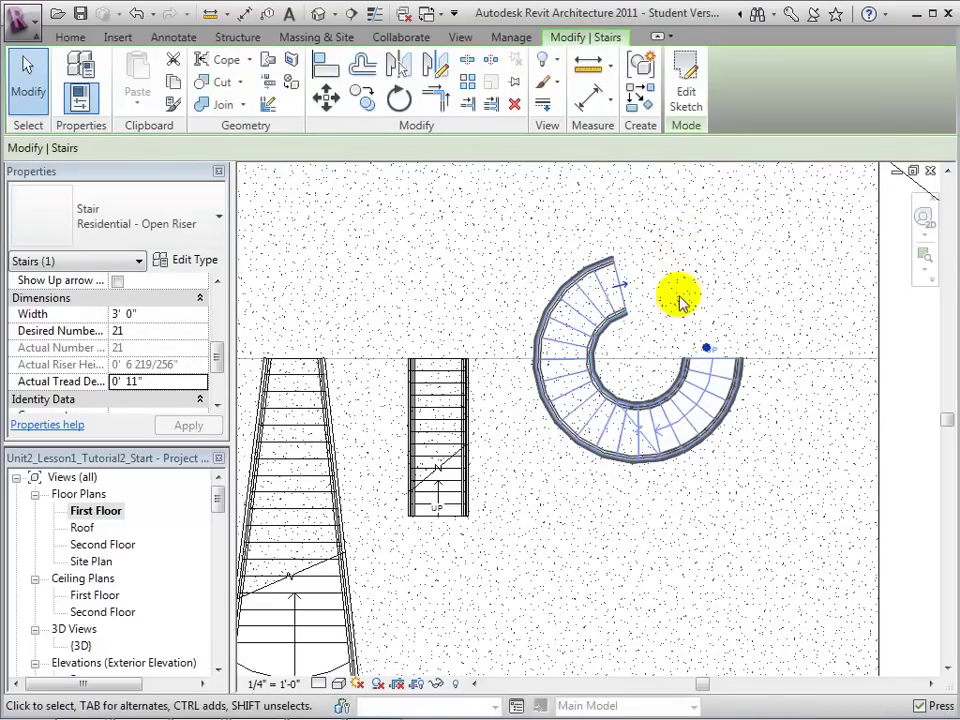
Step: Flip the spiral stair's up direction and inspect the stairs in the Default 3D View
{"action": "left_click", "coordinate": [619, 285]}
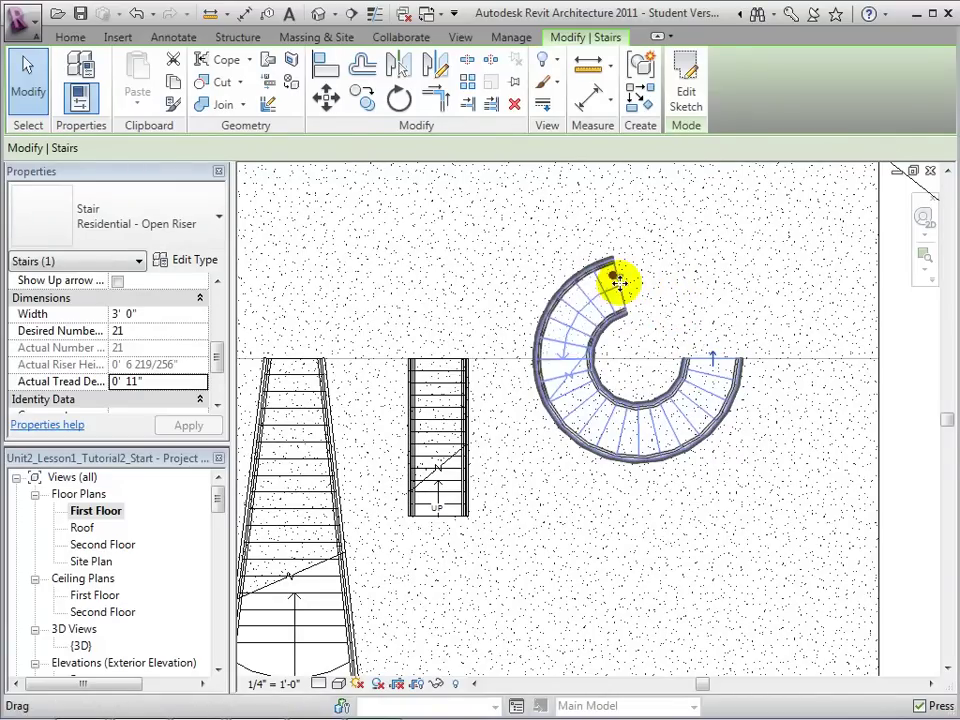
{"action": "left_click", "coordinate": [620, 284]}
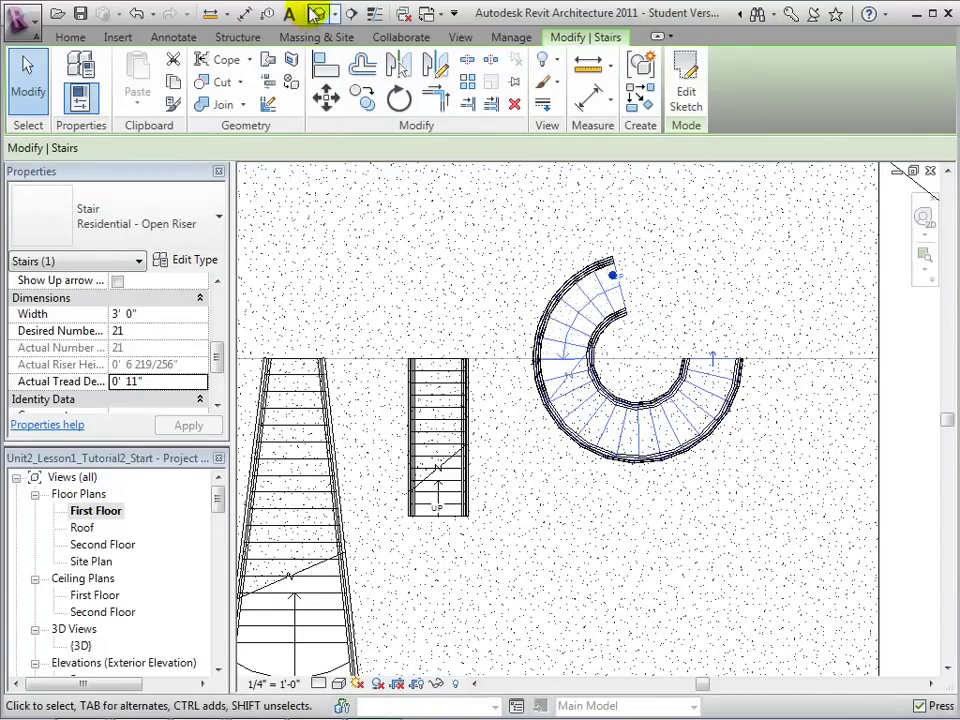
{"action": "left_click", "coordinate": [318, 14]}
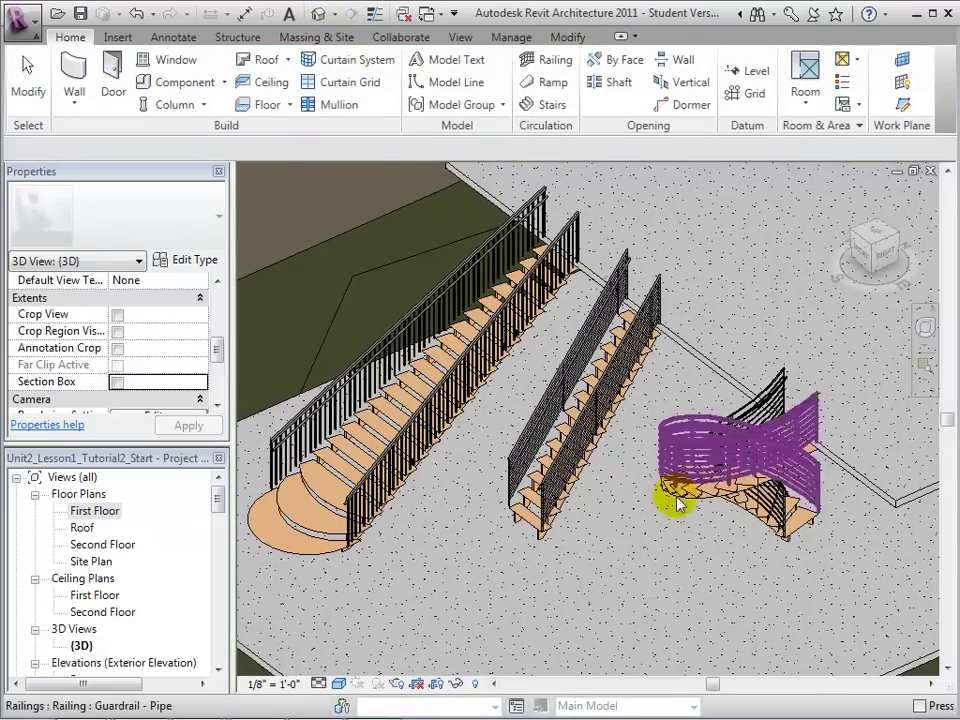
{"action": "middle_click_drag", "start_coordinate": [681, 566], "coordinate": [555, 490]}
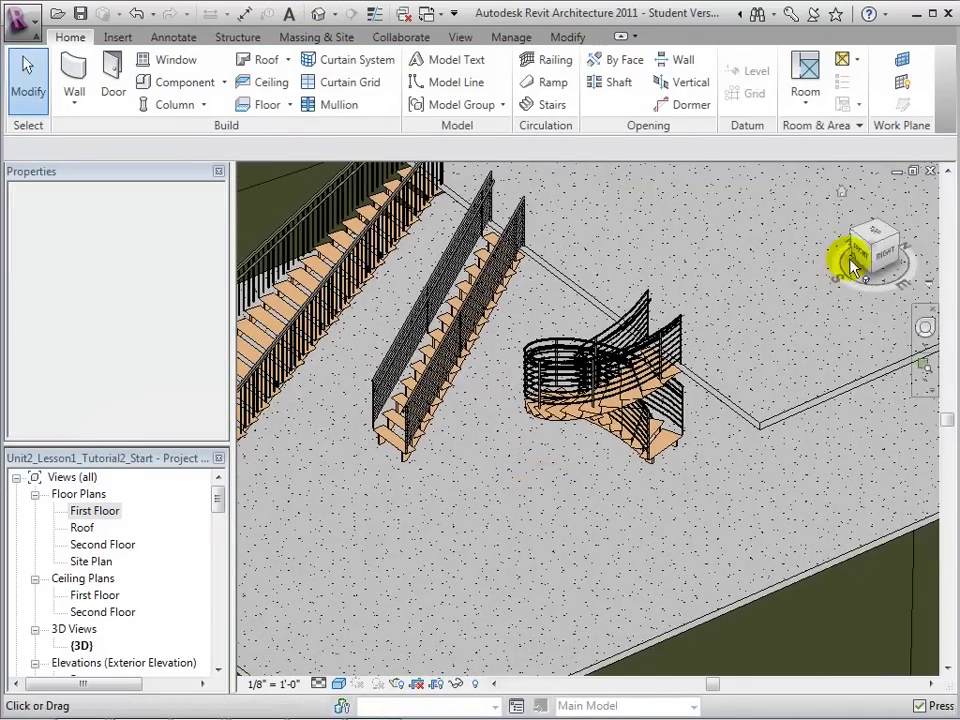
{"action": "left_click_drag", "start_coordinate": [842, 257], "coordinate": [790, 318]}
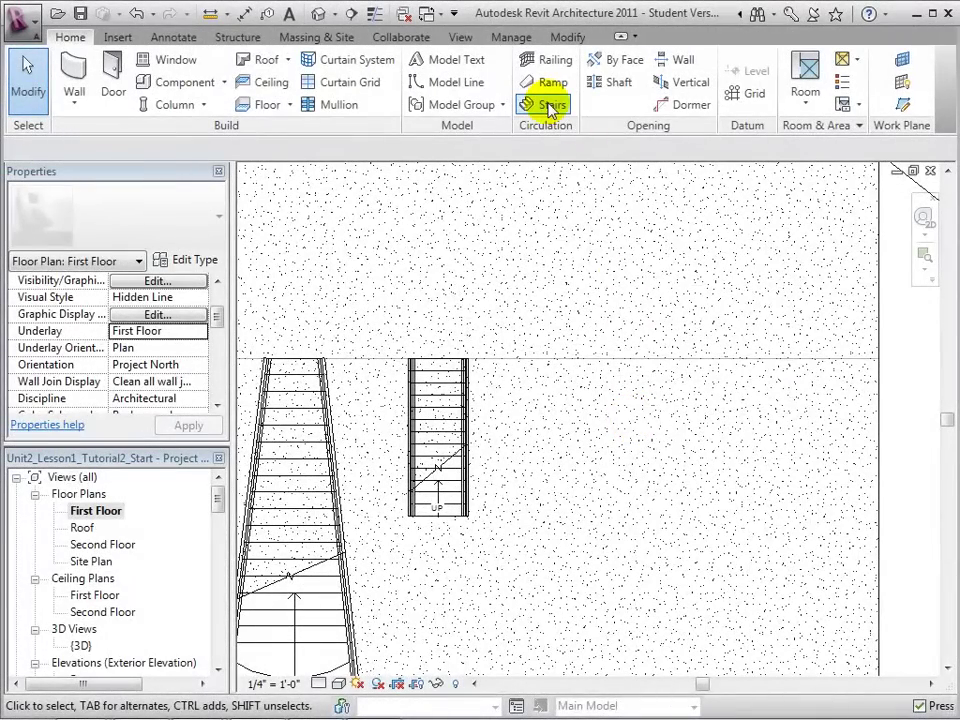
Step: Start a new stair and duplicate its type as 'Residential - Open Riser - Shallow'
{"action": "left_click", "coordinate": [548, 106]}
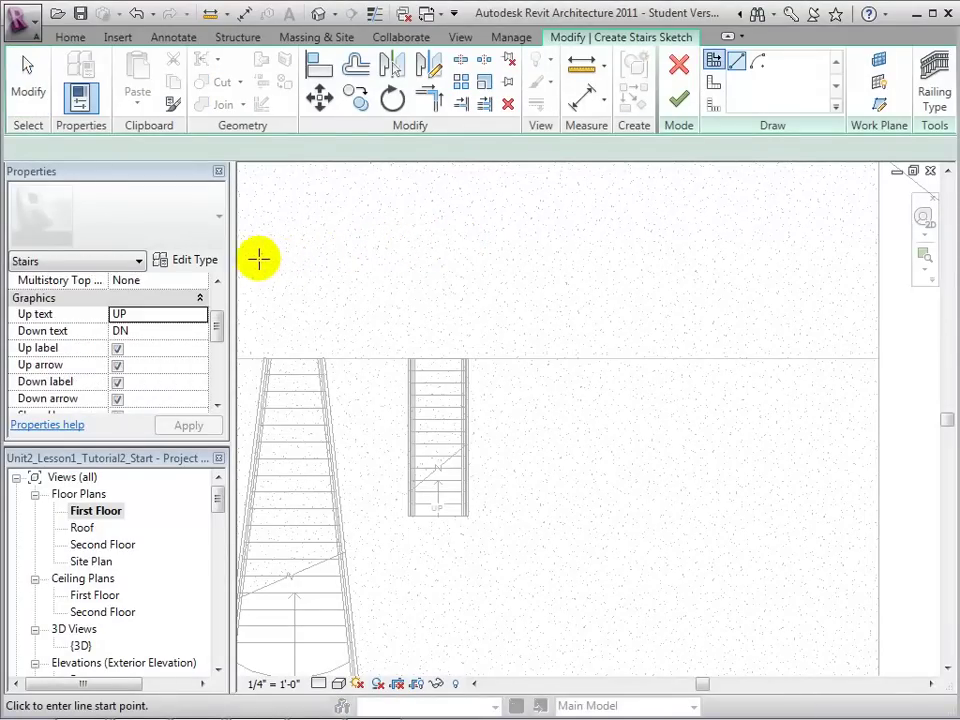
{"action": "left_click", "coordinate": [200, 260]}
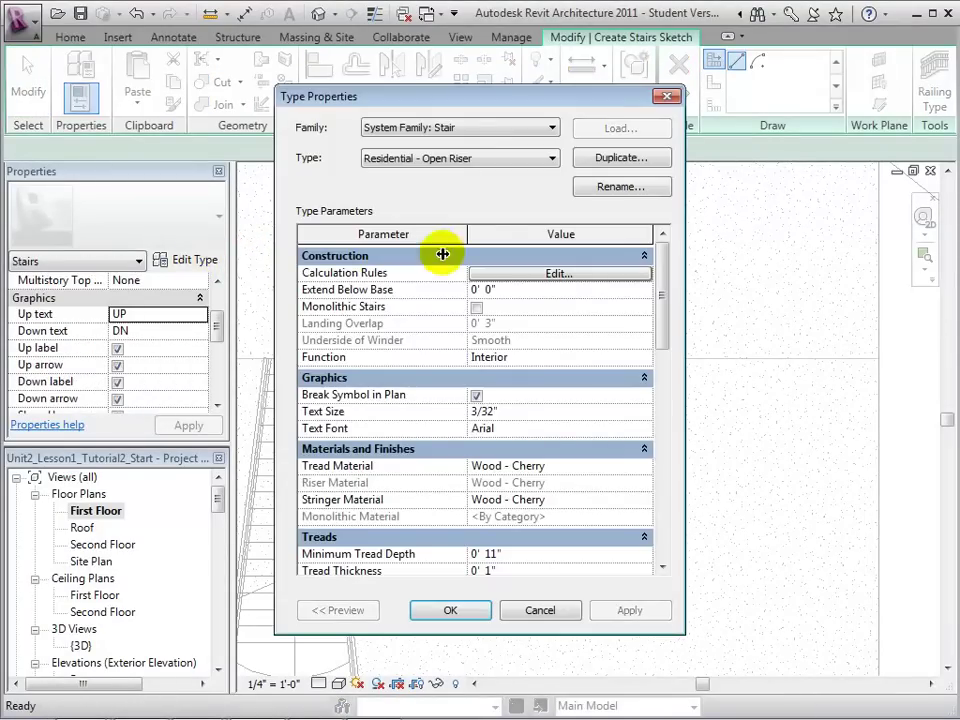
{"action": "left_click", "coordinate": [607, 157]}
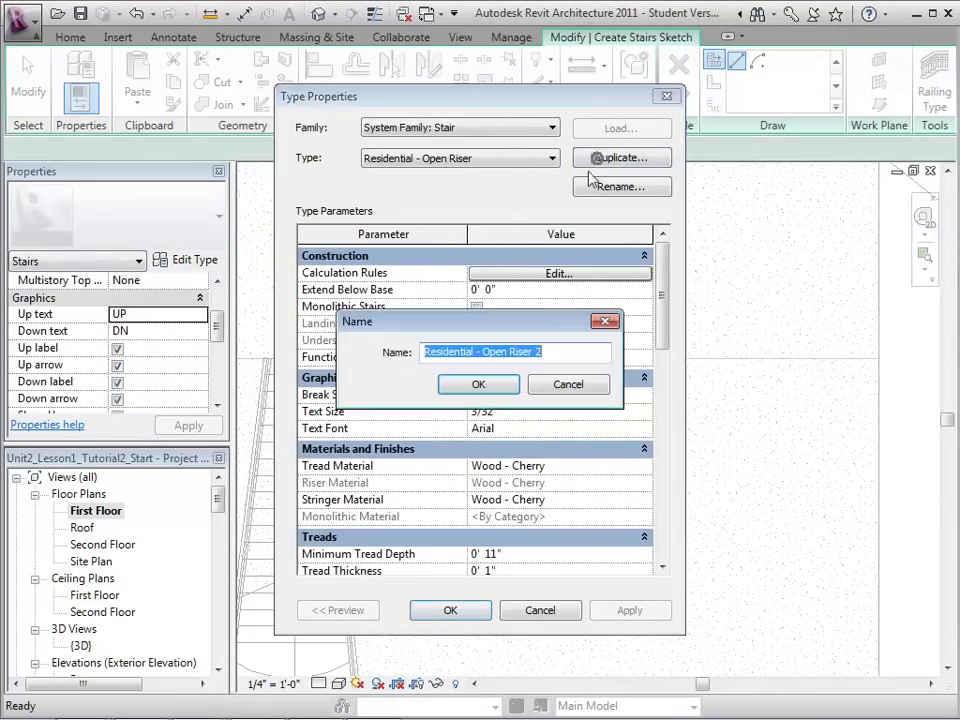
{"action": "left_click", "coordinate": [548, 350]}
{"action": "key", "text": "BackSpace"}
{"action": "type", "text": "- Shallow"}
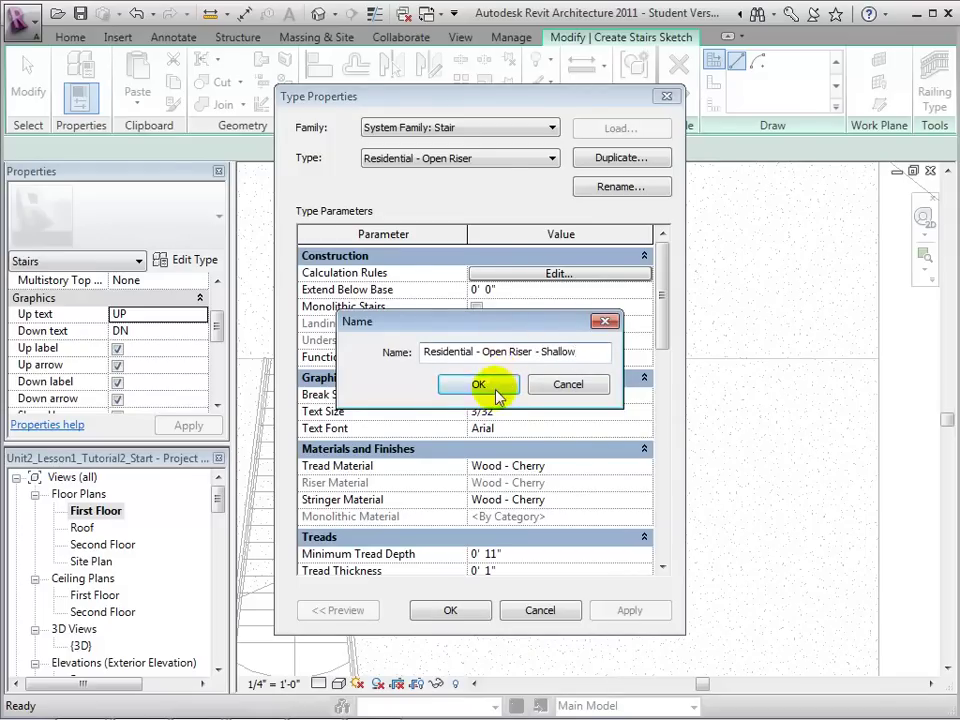
{"action": "left_click", "coordinate": [495, 388]}
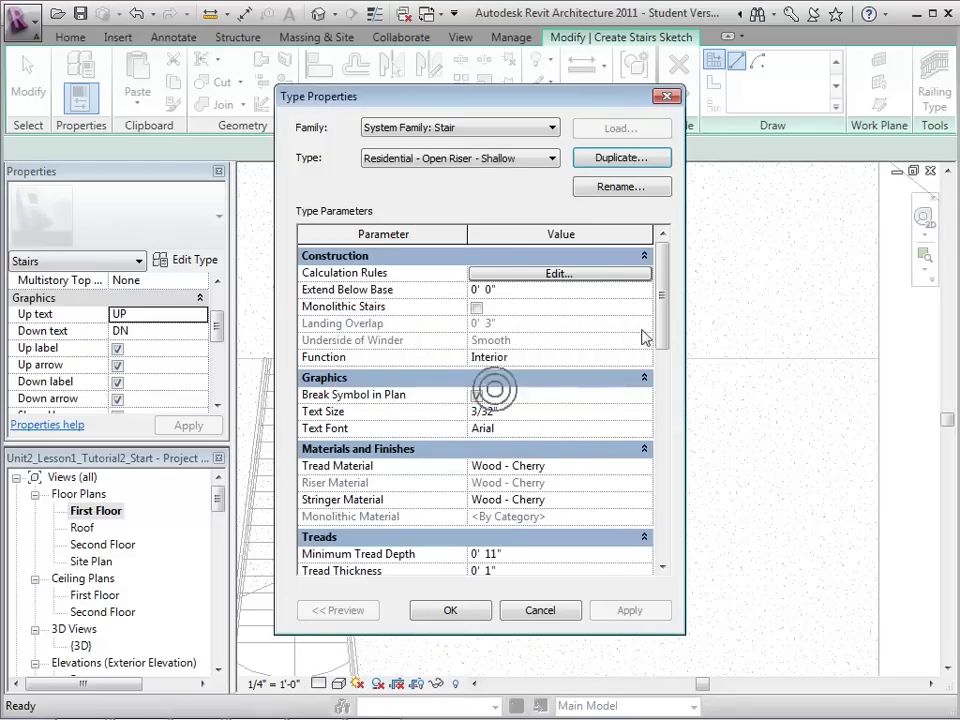
Step: Set the new type's Maximum Riser Height to 0' 5" and apply it
{"action": "left_click_drag", "start_coordinate": [662, 313], "coordinate": [662, 390]}
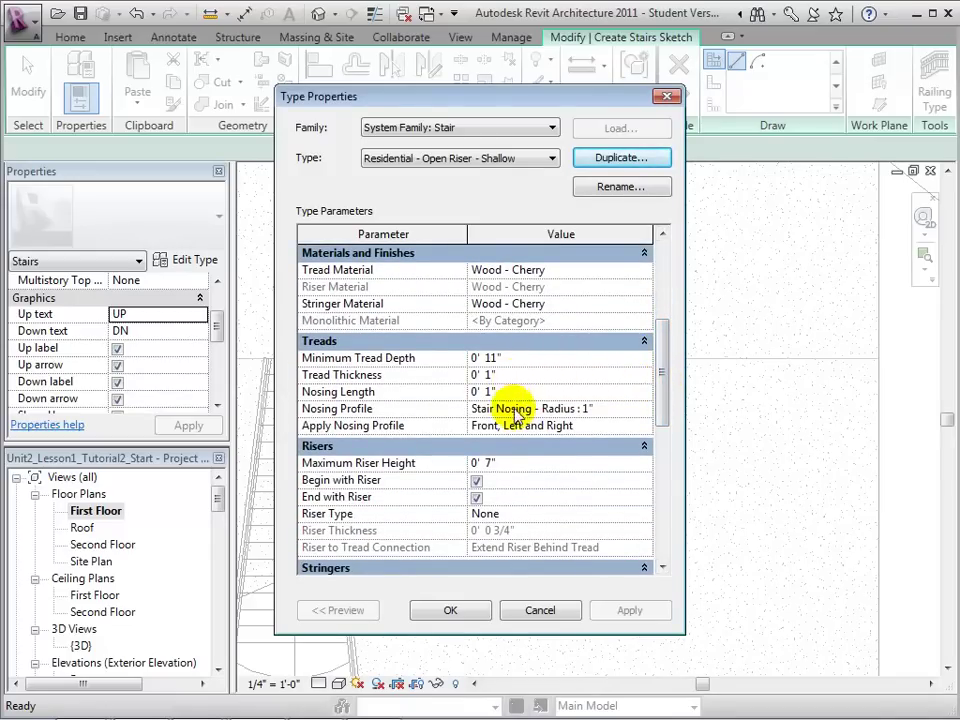
{"action": "left_click", "coordinate": [491, 463]}
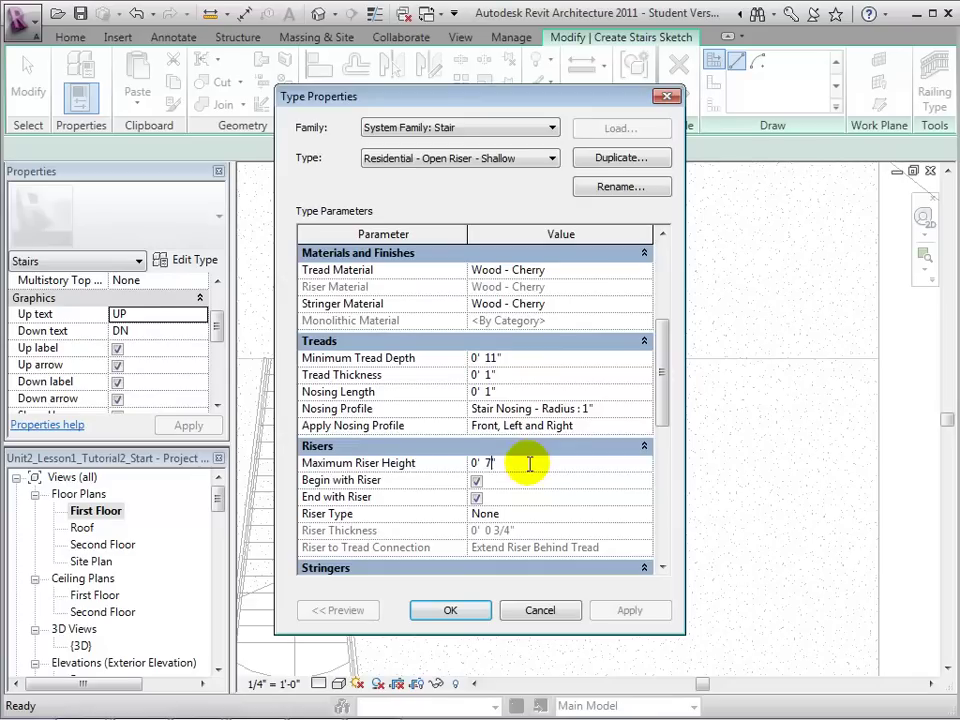
{"action": "type", "text": "5"}
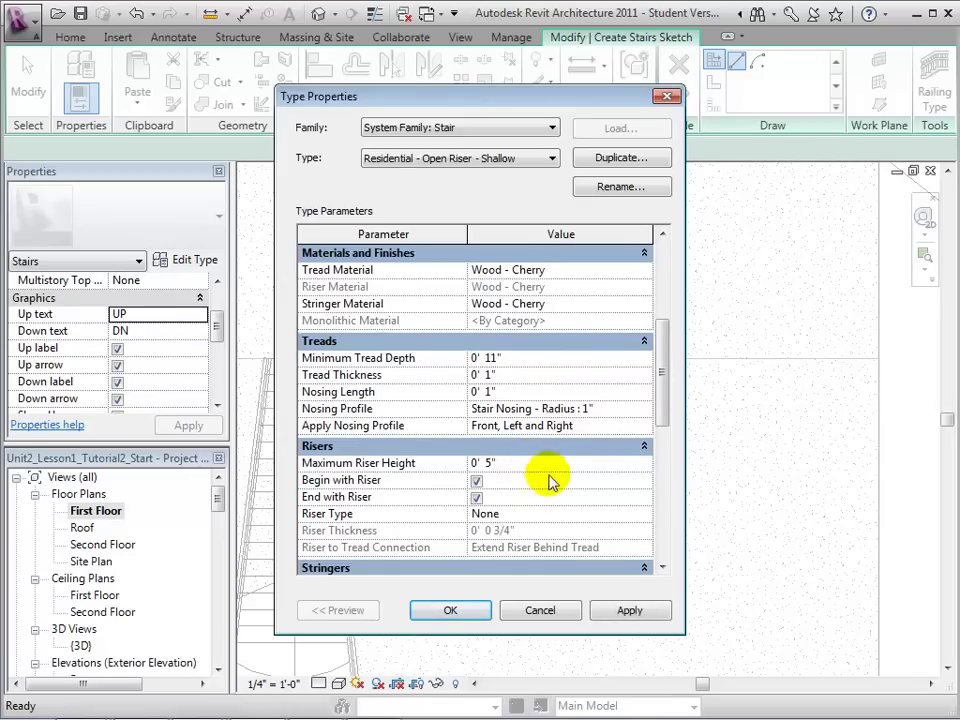
{"action": "left_click", "coordinate": [616, 609]}
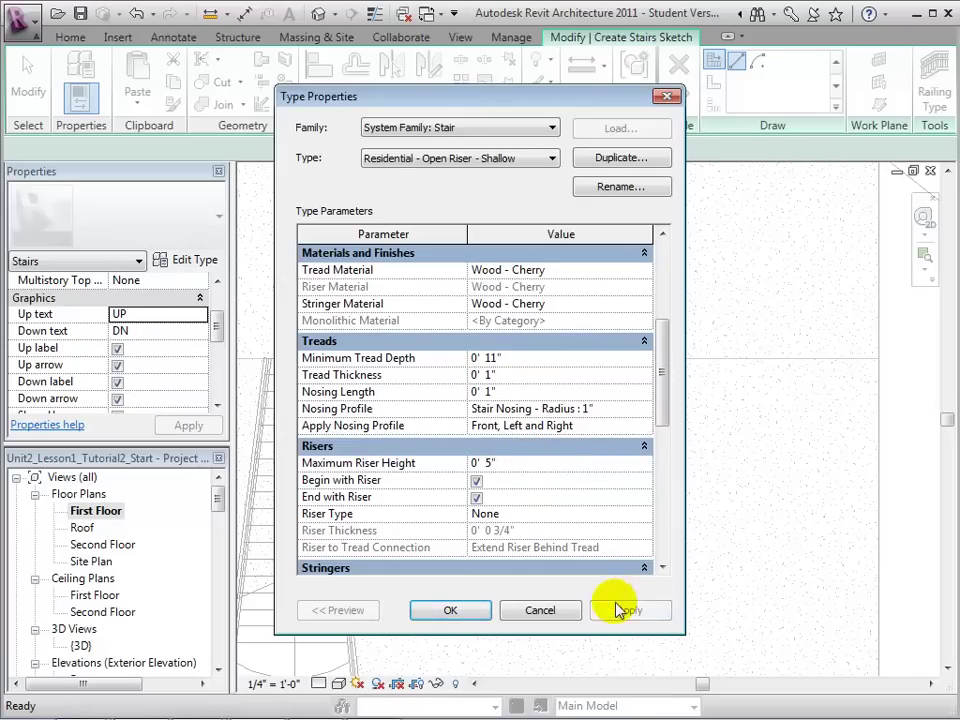
{"action": "left_click", "coordinate": [464, 610]}
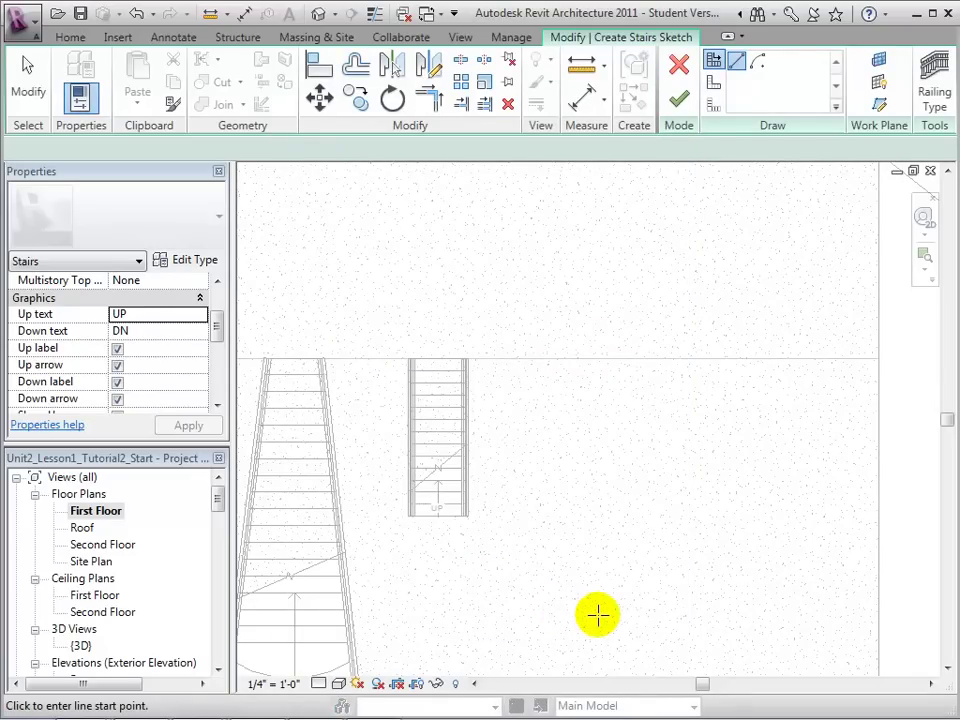
Step: Preview a trial Center-ends Arc run from a center point, then cancel it with Esc
{"action": "left_click", "coordinate": [757, 63]}
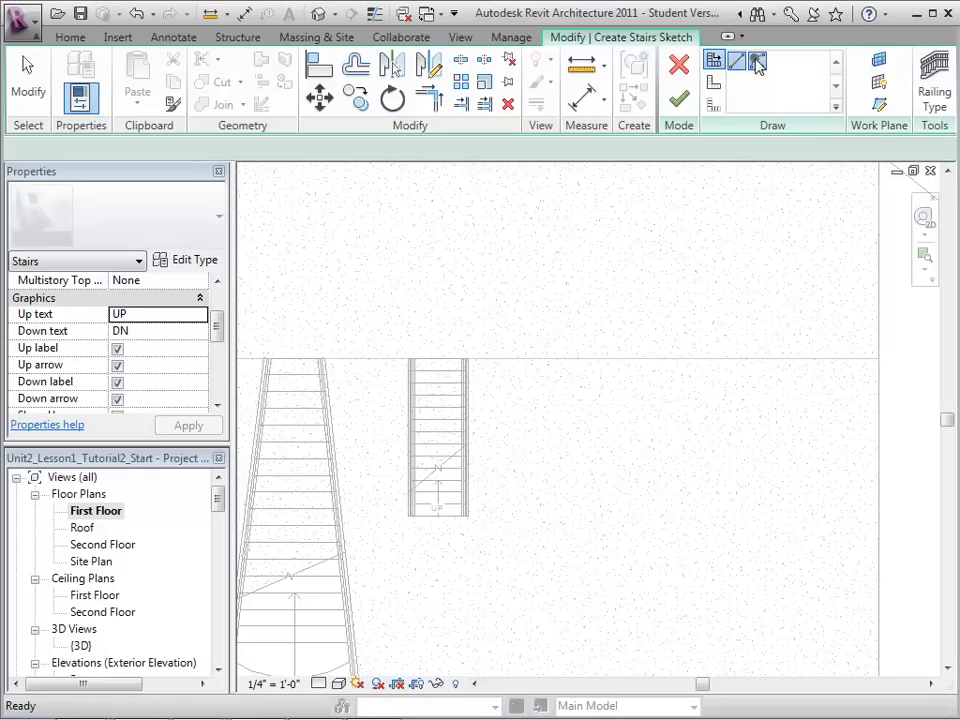
{"action": "left_click", "coordinate": [610, 360]}
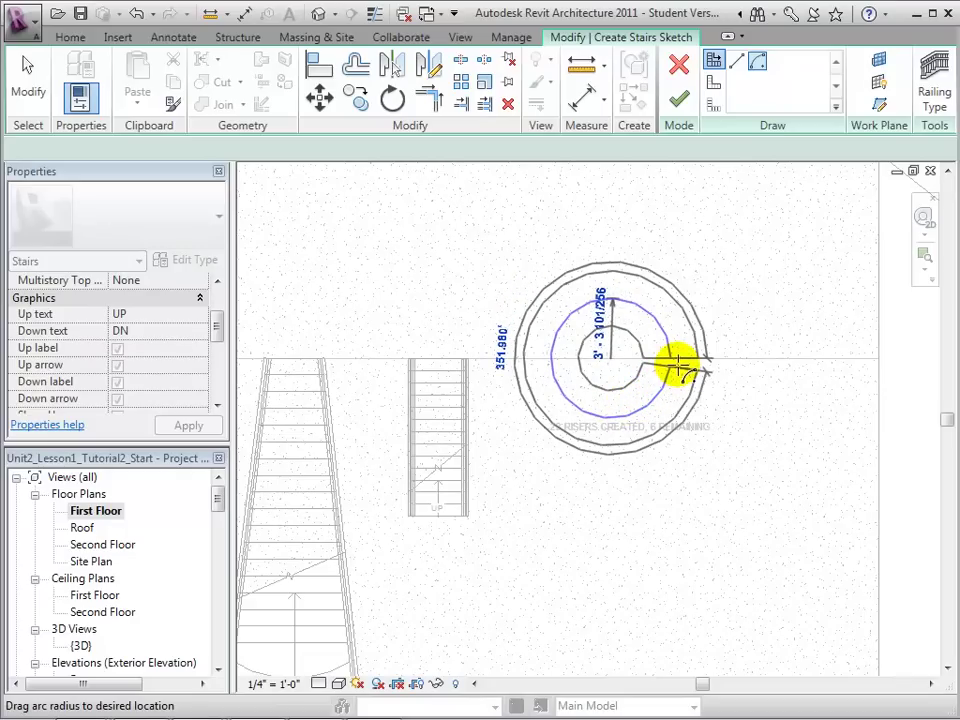
{"action": "key", "text": "Escape"}
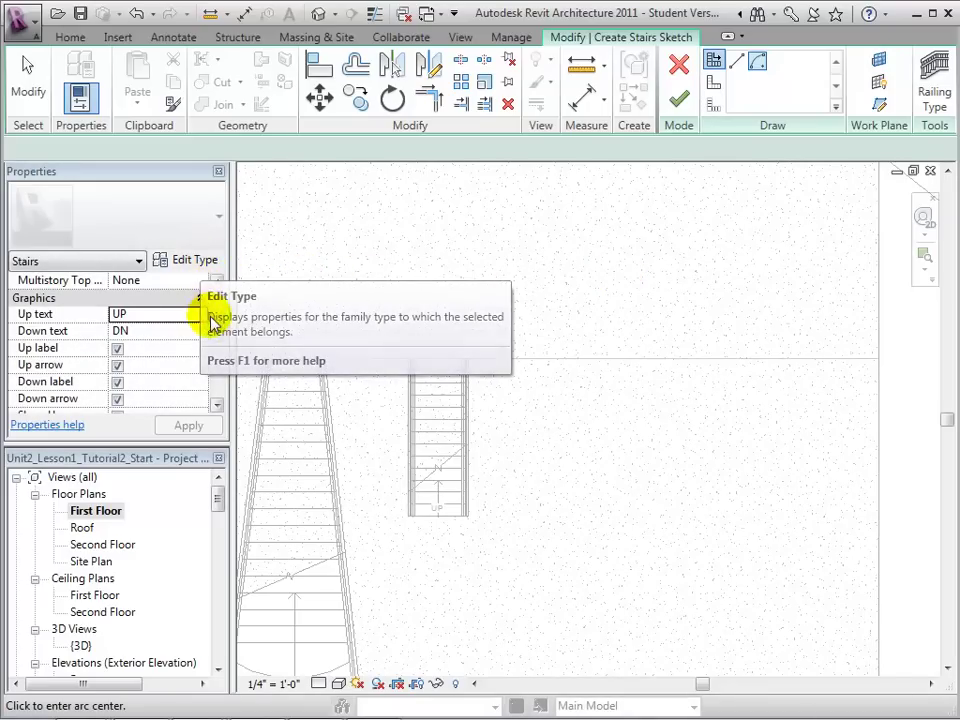
Step: Set the stair's Actual Tread Depth to 0' 8" and accept the minimum-depth warning
{"action": "left_click_drag", "start_coordinate": [216, 317], "coordinate": [218, 354]}
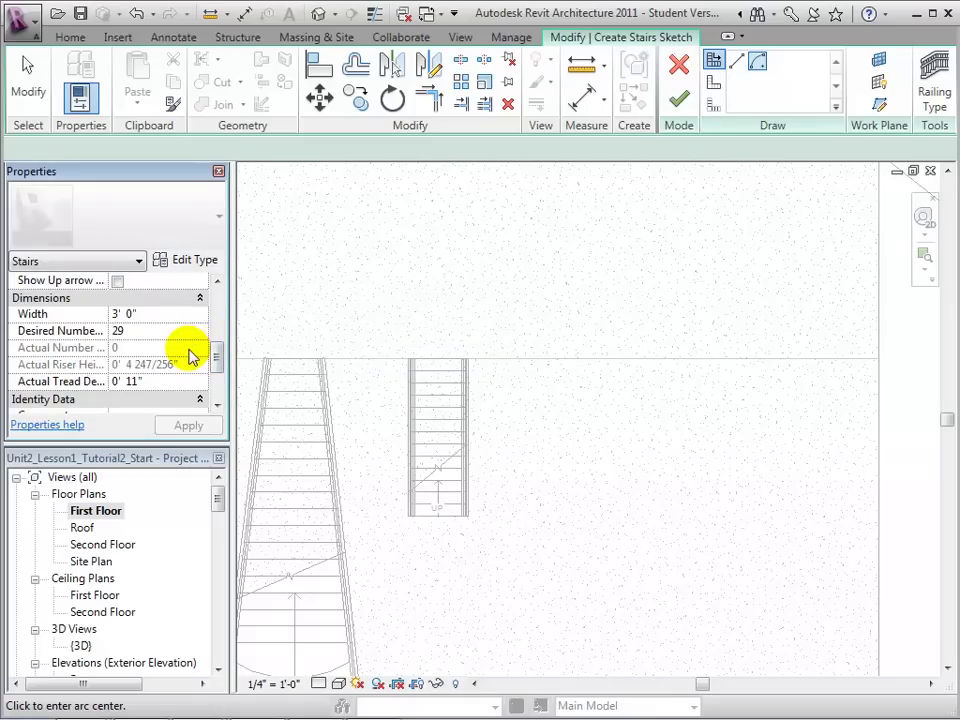
{"action": "left_click", "coordinate": [137, 385]}
{"action": "key", "text": "Return"}
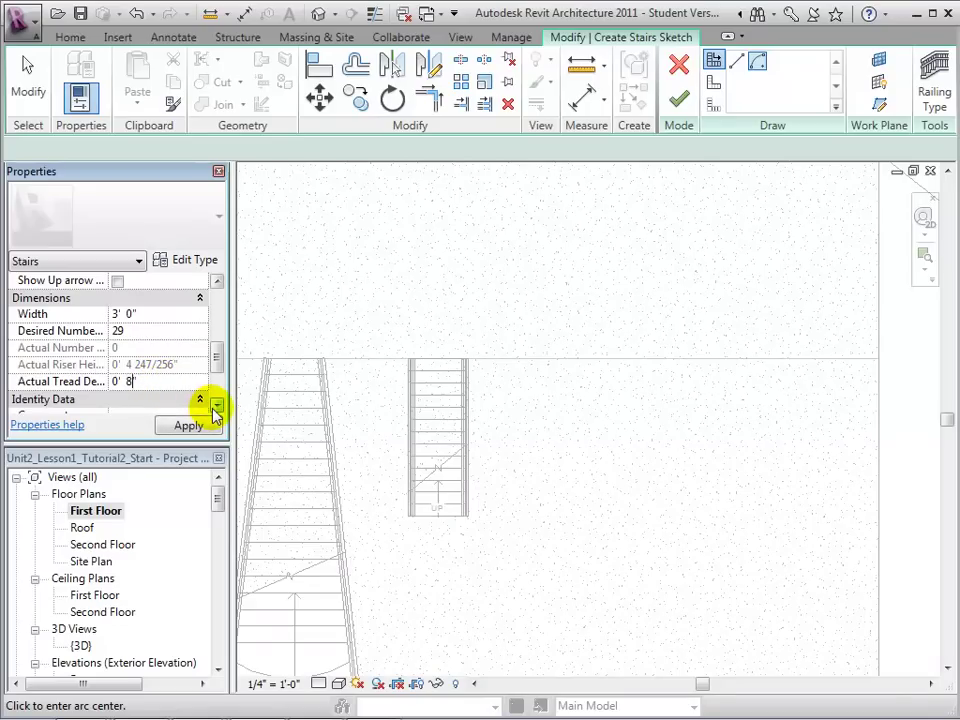
{"action": "left_click", "coordinate": [192, 425]}
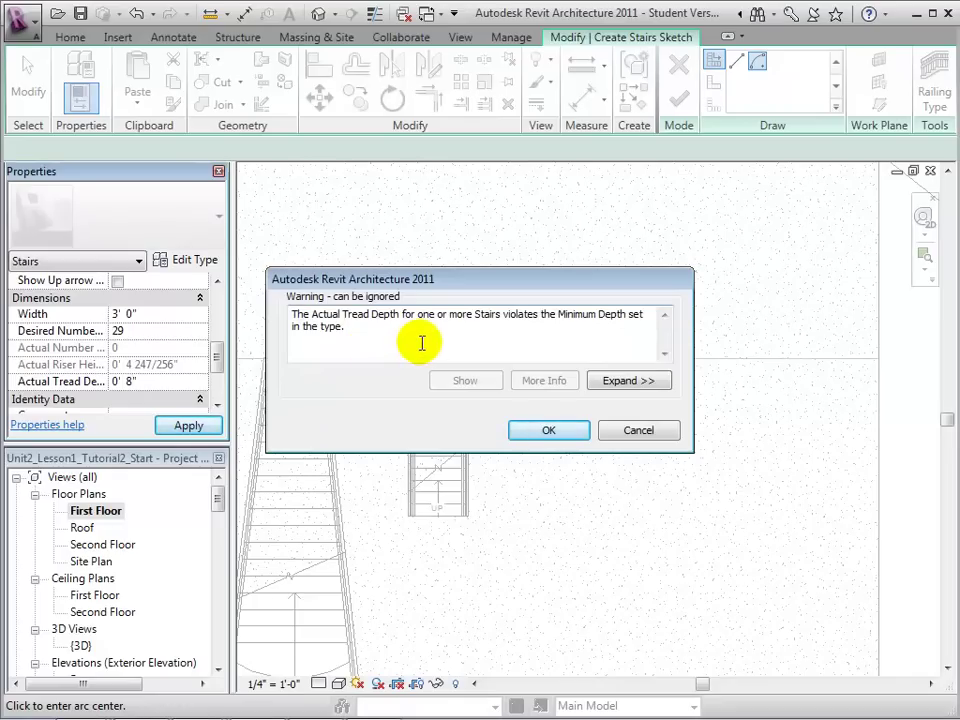
{"action": "left_click", "coordinate": [545, 431]}
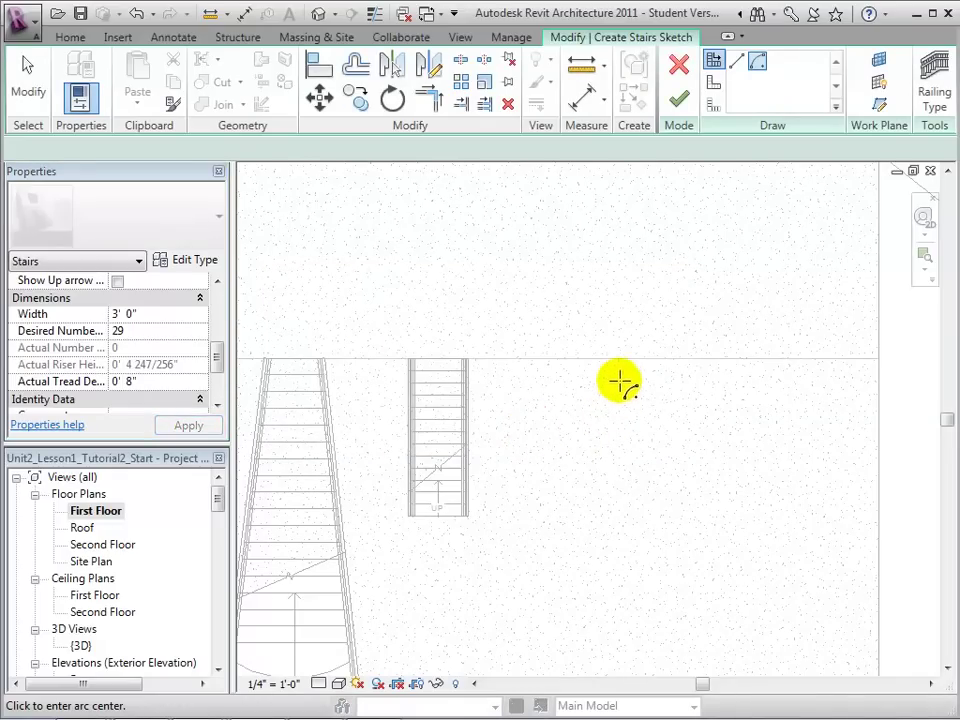
Step: Draw a 29-riser spiral run from the floor edge, finish it, and flip its up direction
{"action": "left_click", "coordinate": [595, 359]}
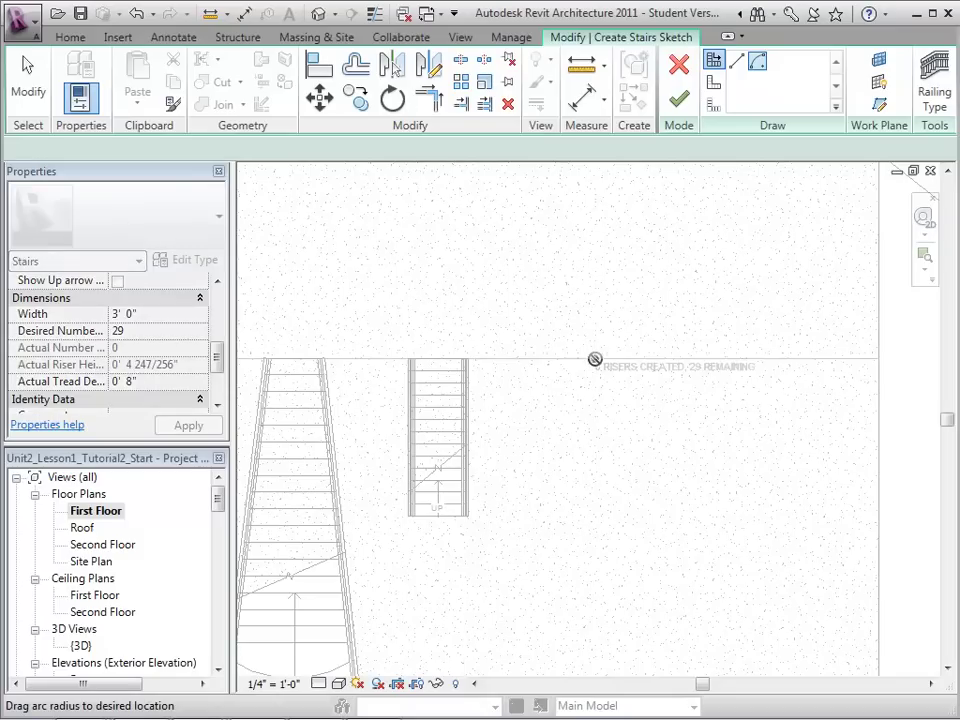
{"action": "left_click", "coordinate": [668, 356]}
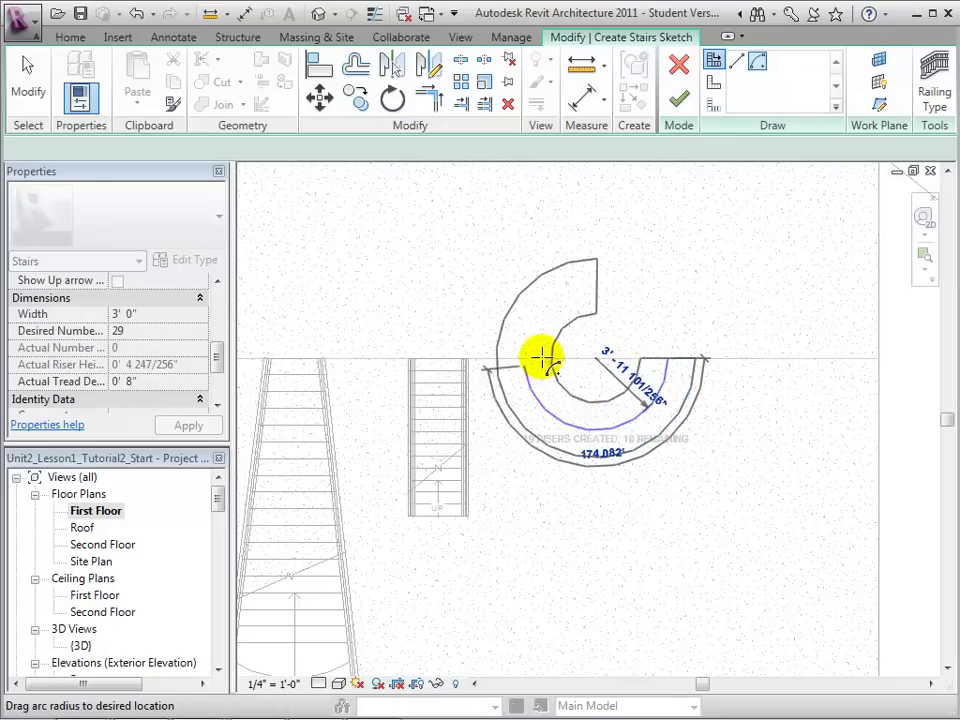
{"action": "left_click", "coordinate": [601, 304]}
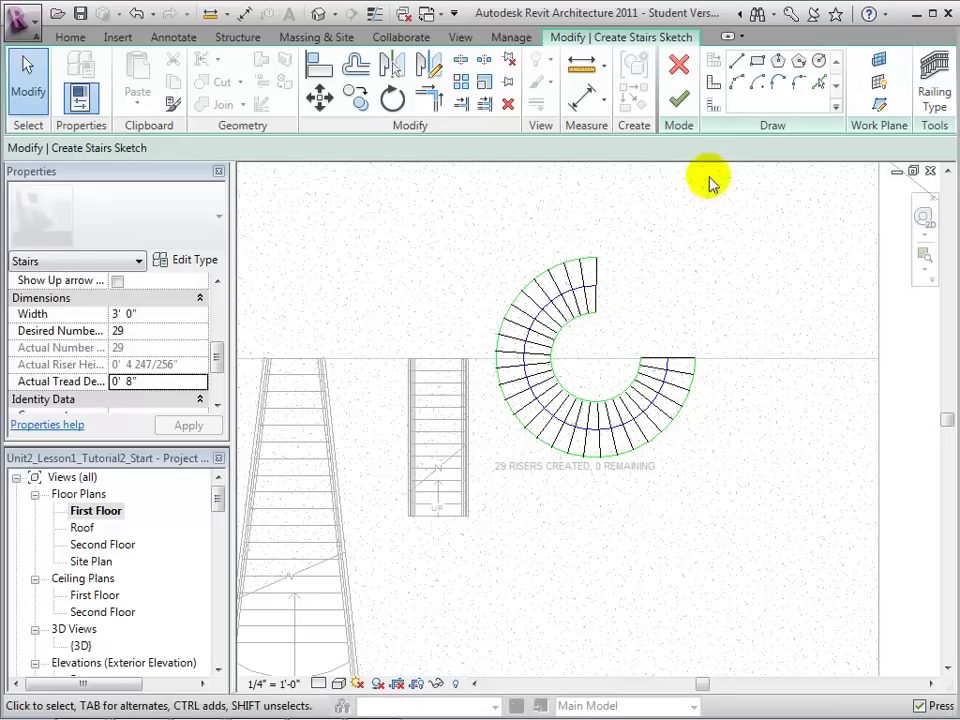
{"action": "left_click", "coordinate": [679, 100]}
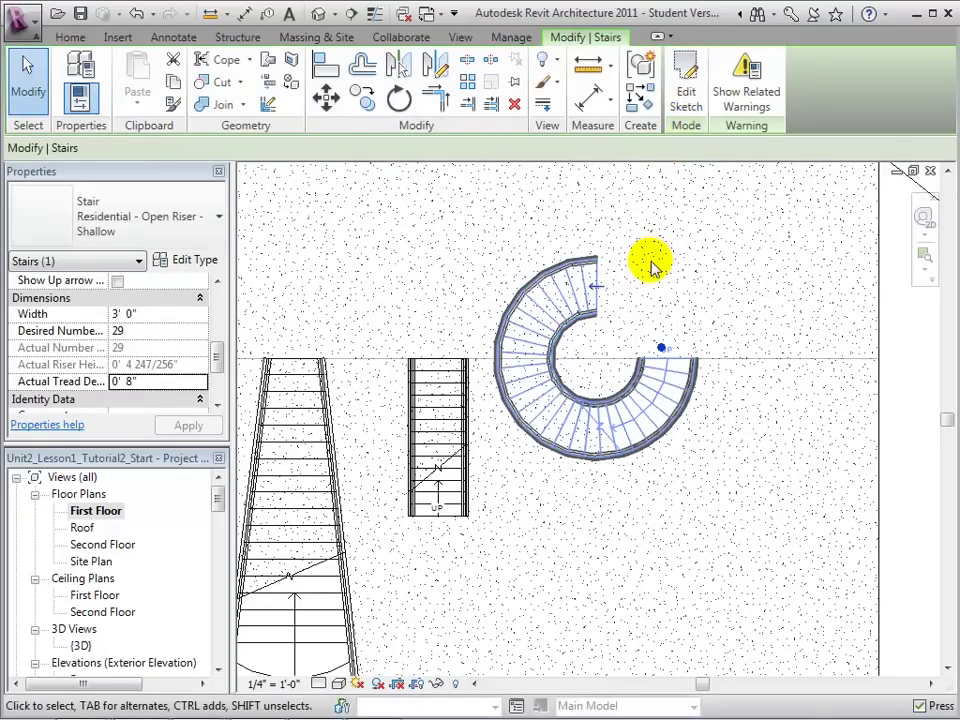
{"action": "left_click", "coordinate": [595, 287]}
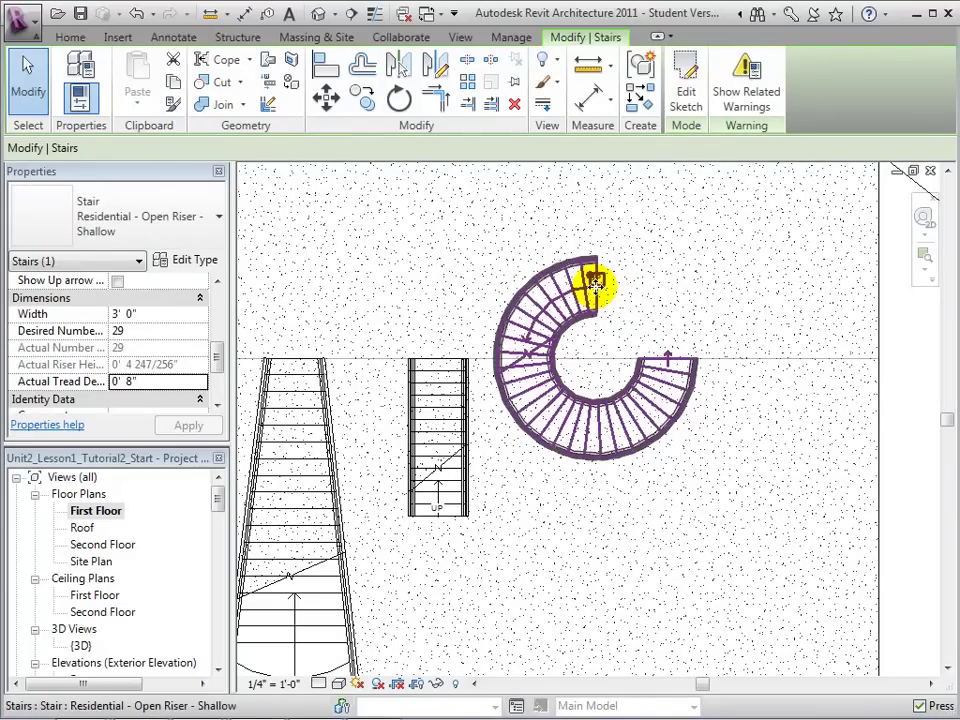